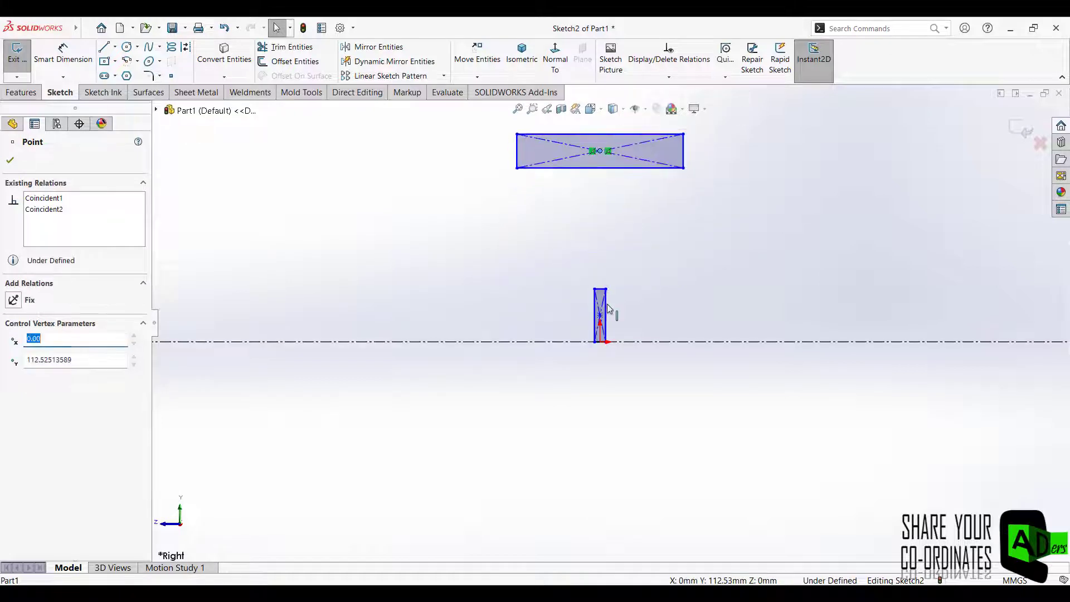
Stretch the small lower rectangle taller to about 57 mm and wider, and align its centre vertically with the origin
{"action": "left_click_drag", "start_coordinate": [602, 289], "coordinate": [600, 245]}
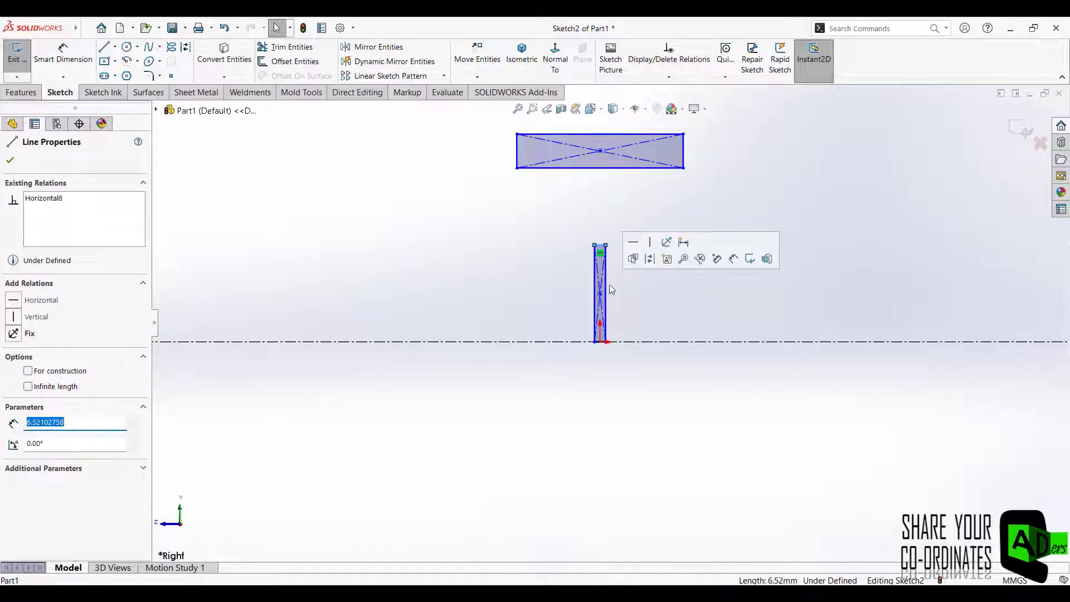
{"action": "left_click_drag", "start_coordinate": [606, 293], "coordinate": [625, 293]}
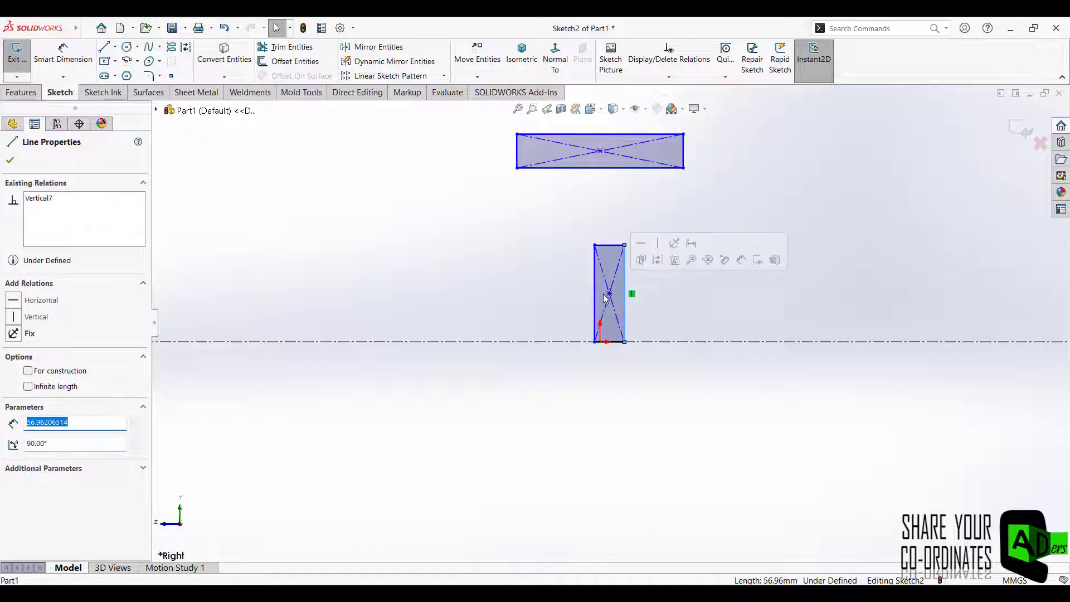
{"action": "left_click", "coordinate": [609, 294]}
{"action": "left_click", "coordinate": [602, 342], "text": "ctrl"}
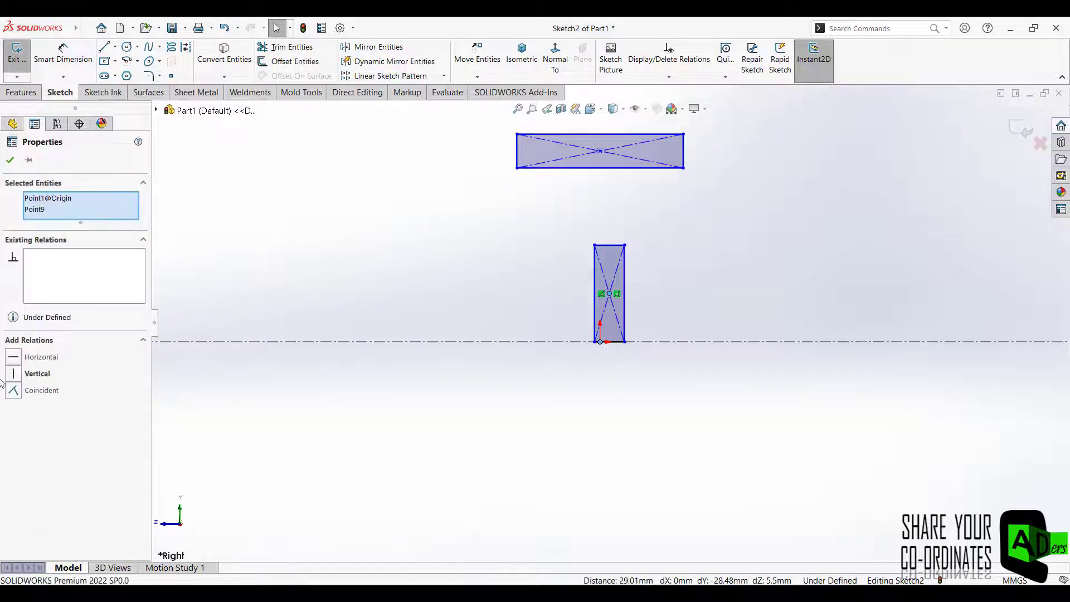
{"action": "left_click", "coordinate": [17, 375]}
{"action": "left_click", "coordinate": [10, 160]}
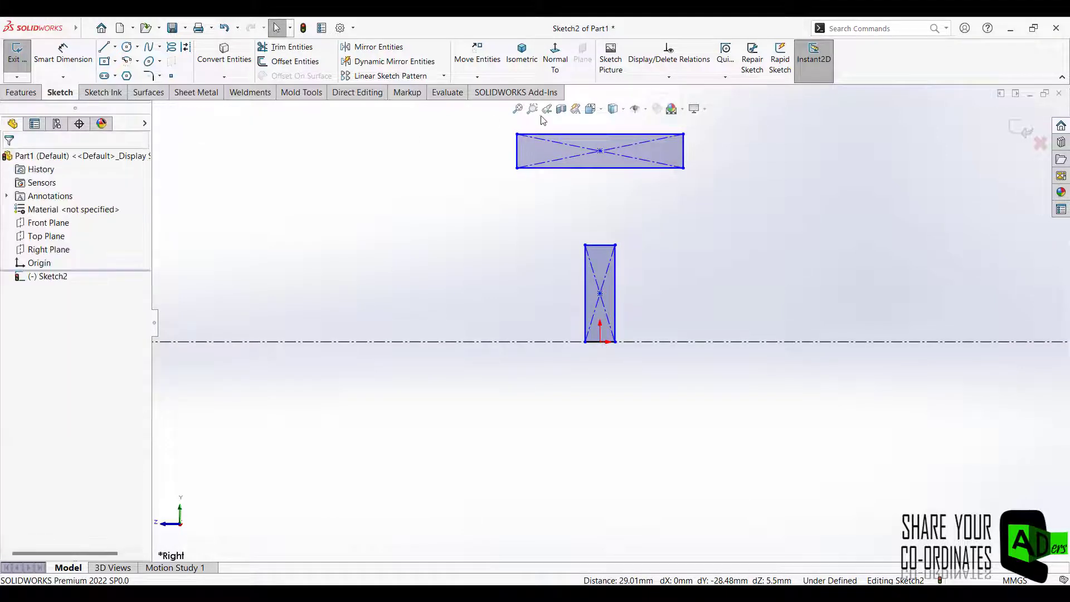
Move the upper rectangle further up and align its centre vertically with the origin
{"action": "scroll", "coordinate": [661, 216], "scroll_direction": "up", "scroll_amount": 3}
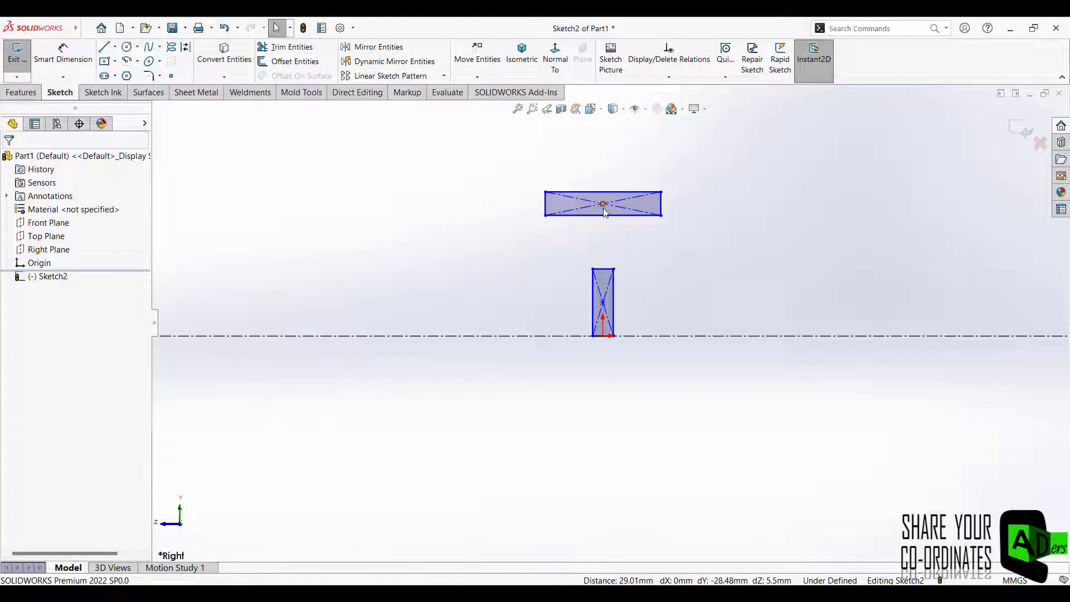
{"action": "left_click_drag", "start_coordinate": [603, 208], "coordinate": [600, 173]}
{"action": "left_click", "coordinate": [597, 337]}
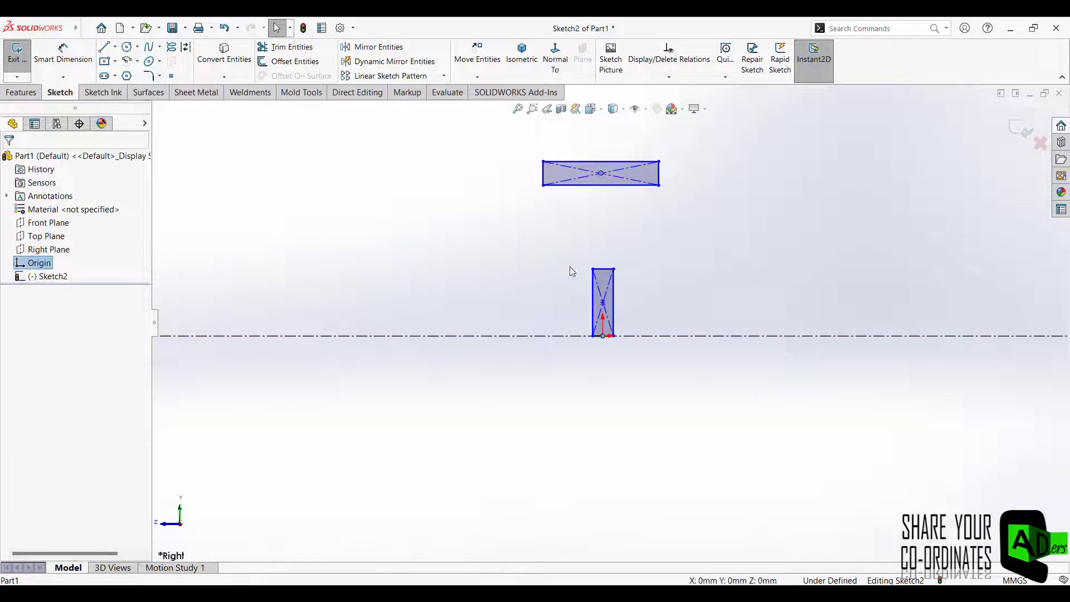
{"action": "left_click", "coordinate": [603, 303]}
{"action": "left_click", "coordinate": [602, 338], "text": "ctrl"}
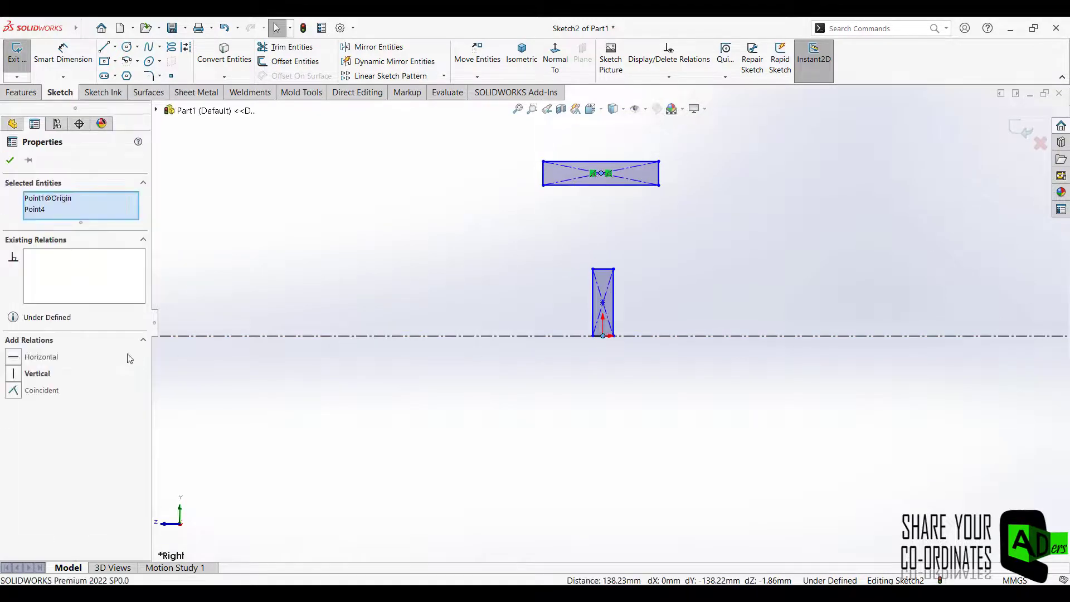
{"action": "left_click", "coordinate": [32, 376]}
{"action": "left_click", "coordinate": [11, 160]}
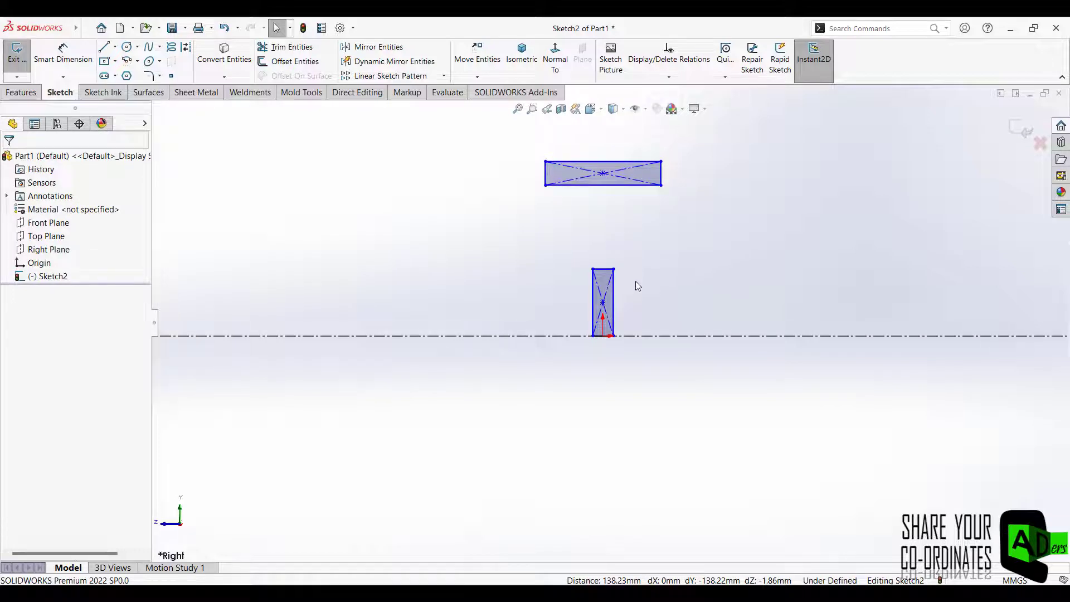
Dimension the upper rectangle's width as 100 mm
{"action": "scroll", "coordinate": [638, 285], "scroll_direction": "down", "scroll_amount": 3}
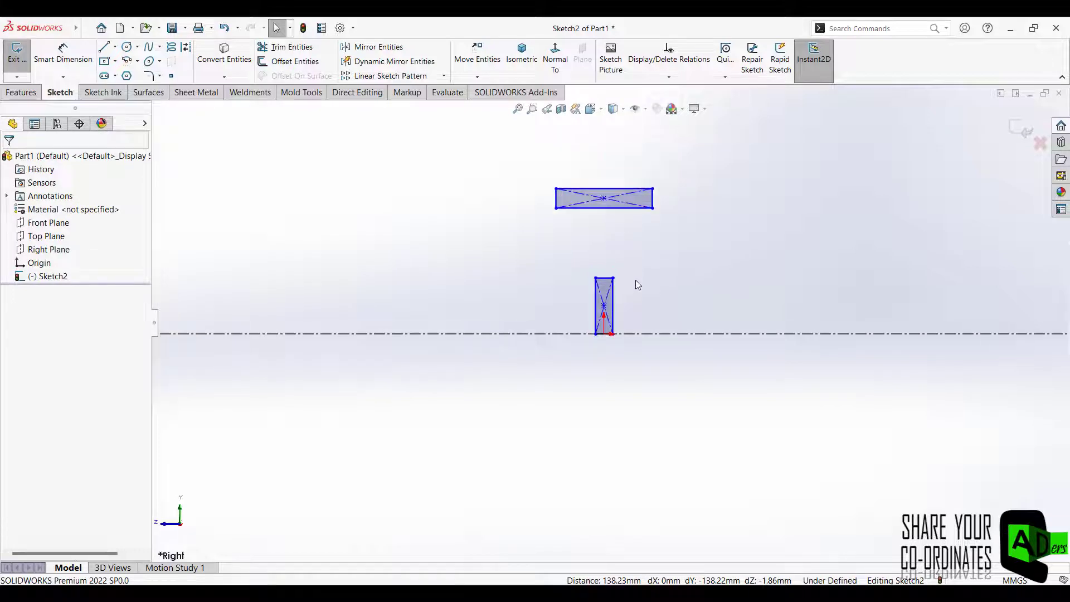
{"action": "left_click", "coordinate": [66, 66]}
{"action": "left_click", "coordinate": [607, 176]}
{"action": "left_click", "coordinate": [588, 152]}
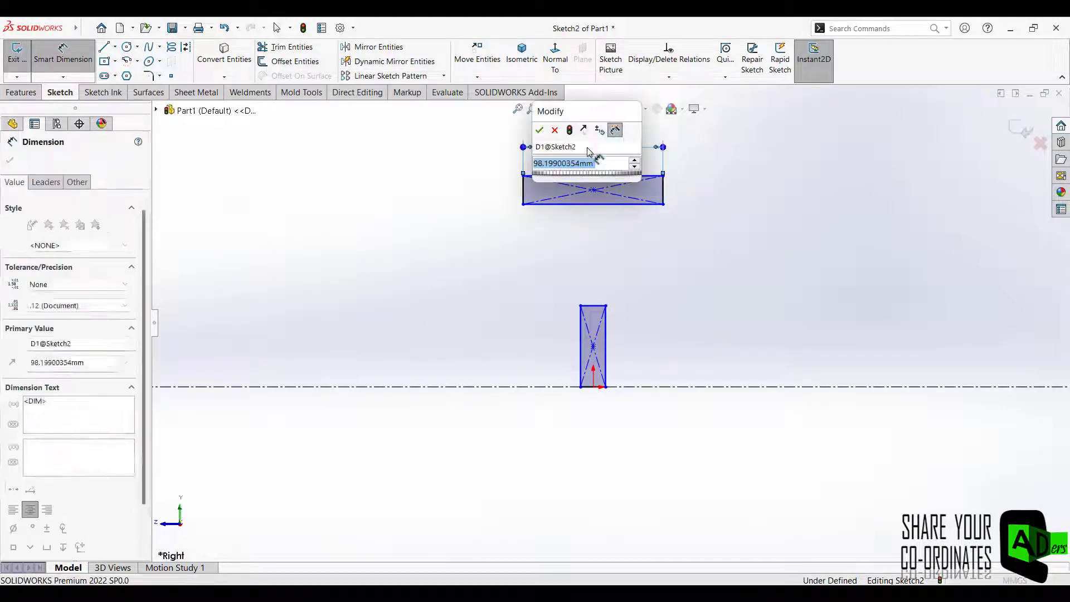
{"action": "type", "text": "100"}
{"action": "key", "text": "Return"}
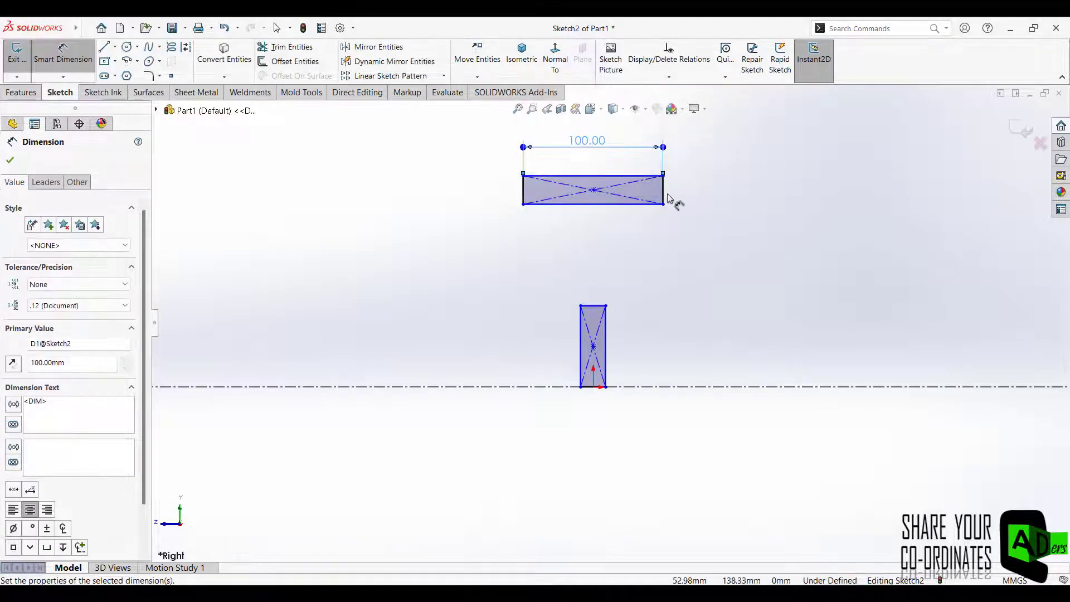
Dimension the upper rectangle's height and set it to 20 mm
{"action": "left_click", "coordinate": [665, 195]}
{"action": "left_click", "coordinate": [725, 197]}
{"action": "type", "text": "15"}
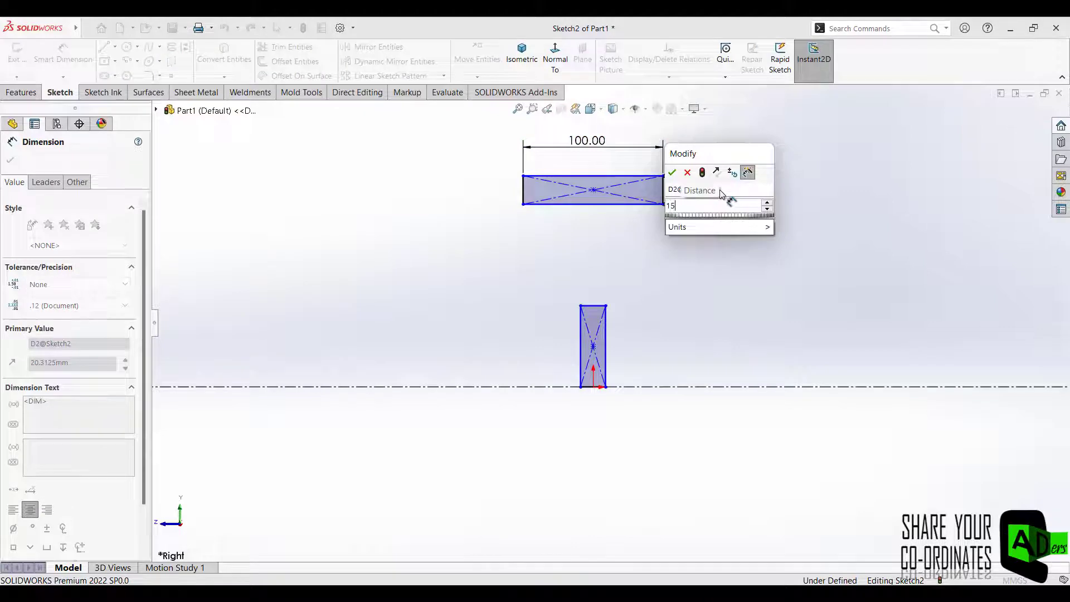
{"action": "key", "text": "Return"}
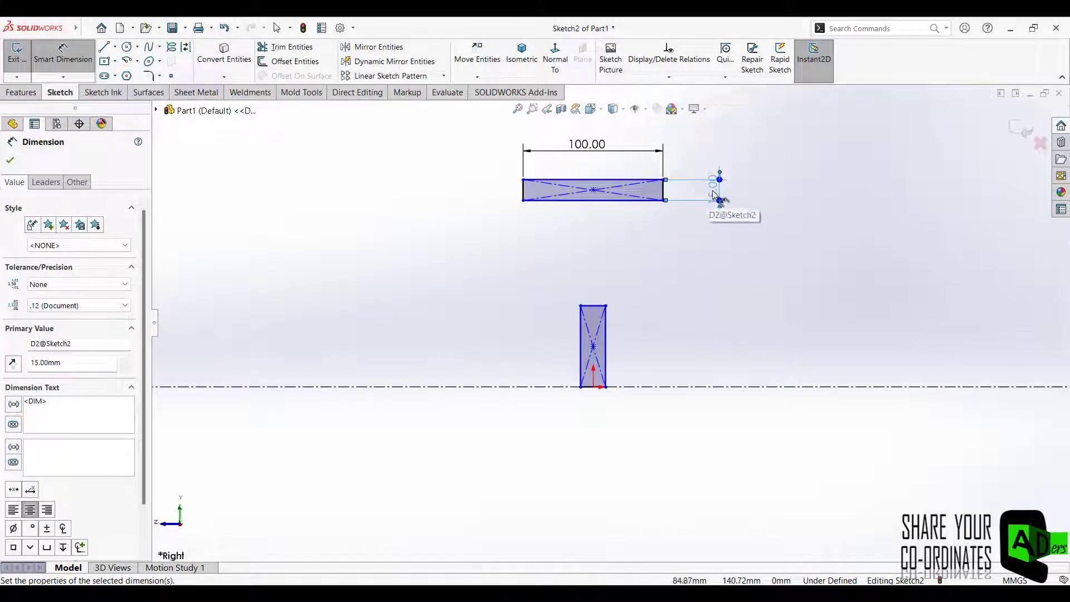
{"action": "double_click", "coordinate": [712, 187]}
{"action": "type", "text": "20"}
{"action": "key", "text": "Return"}
Dimension the lower rectangle as 55 mm high and 15 mm wide
{"action": "left_click", "coordinate": [605, 345]}
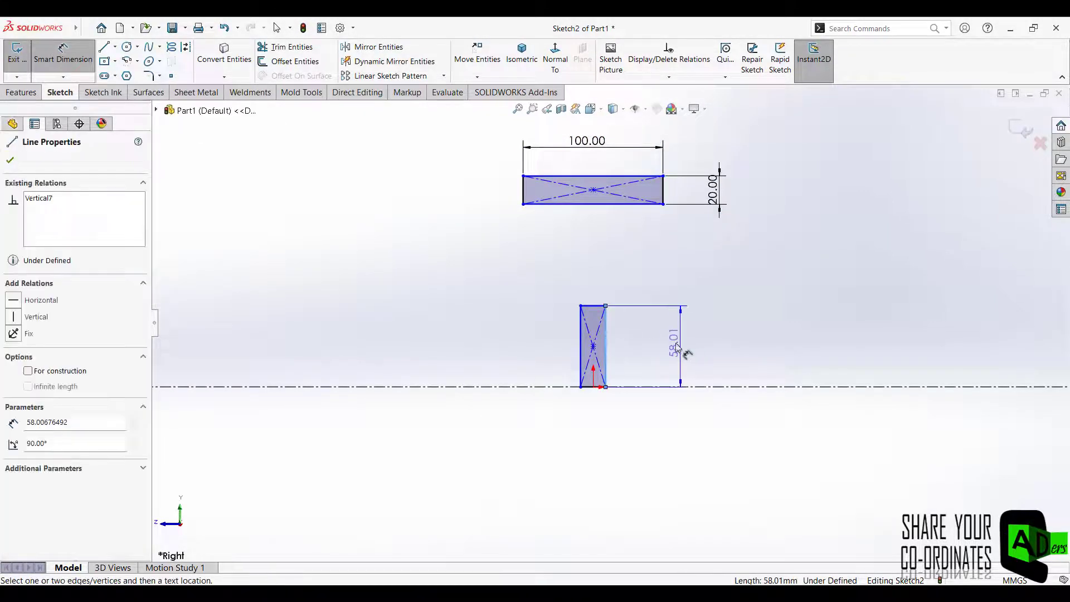
{"action": "left_click", "coordinate": [672, 350]}
{"action": "type", "text": "55"}
{"action": "key", "text": "Return"}
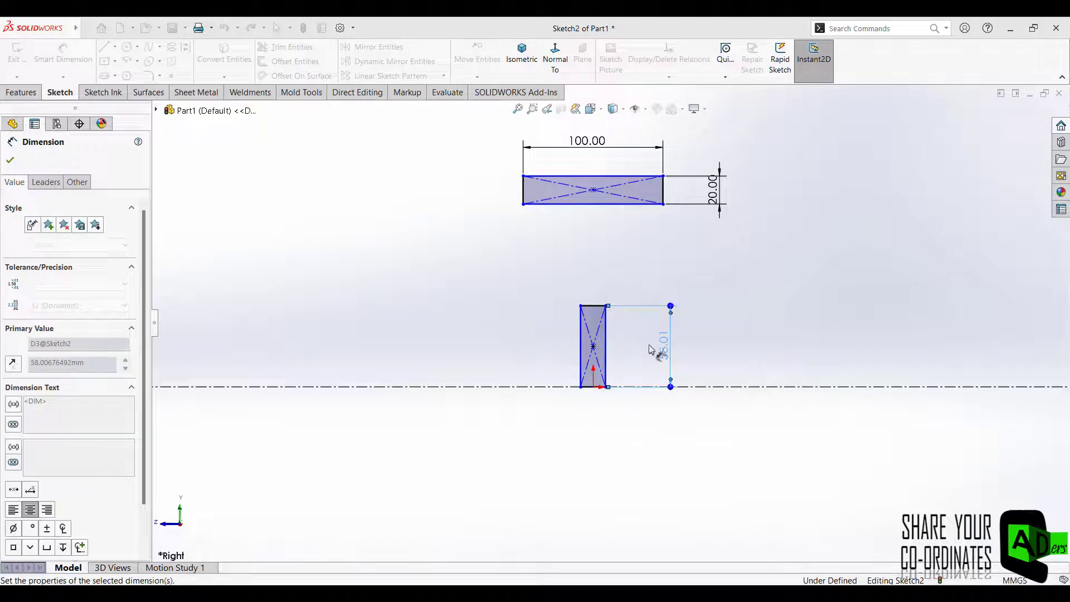
{"action": "left_click", "coordinate": [592, 306]}
{"action": "left_click", "coordinate": [594, 297]}
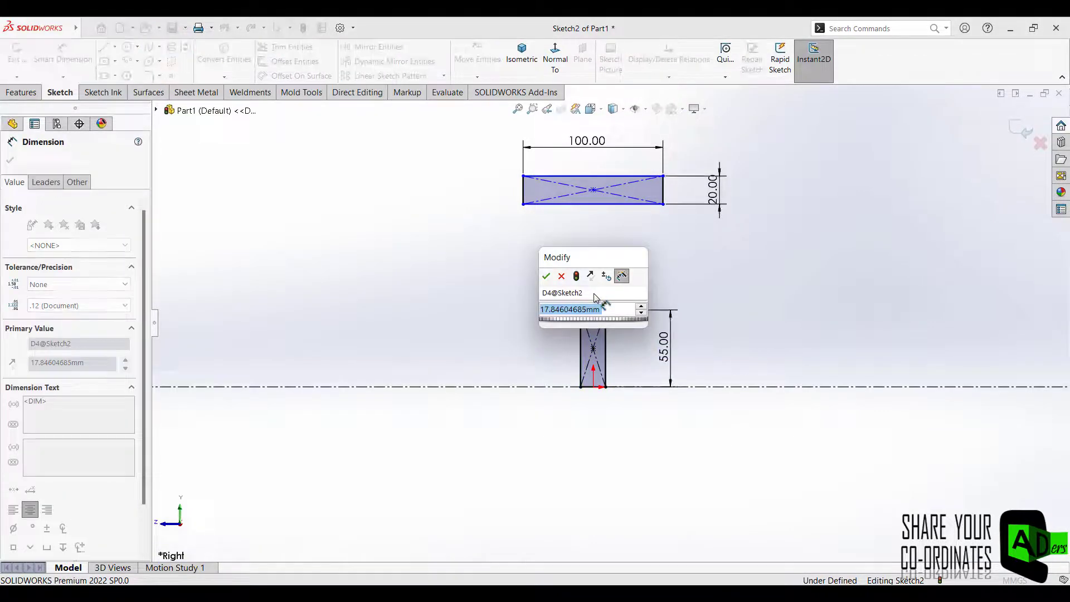
{"action": "type", "text": "15"}
{"action": "key", "text": "Return"}
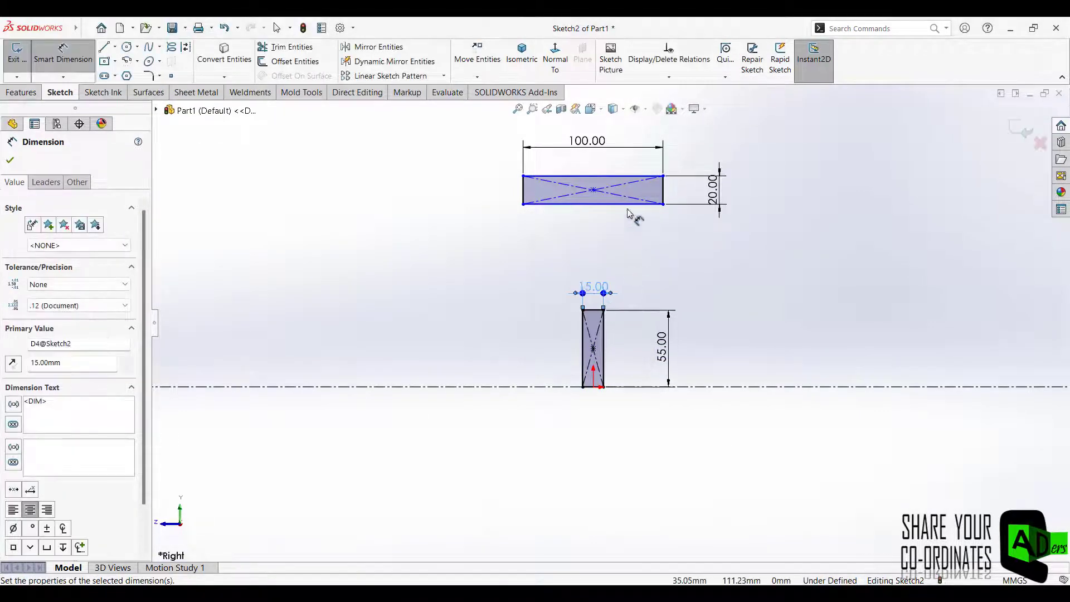
Dimension the vertical distance from the origin to the upper rectangle's centre as 150 mm
{"action": "left_click", "coordinate": [593, 190]}
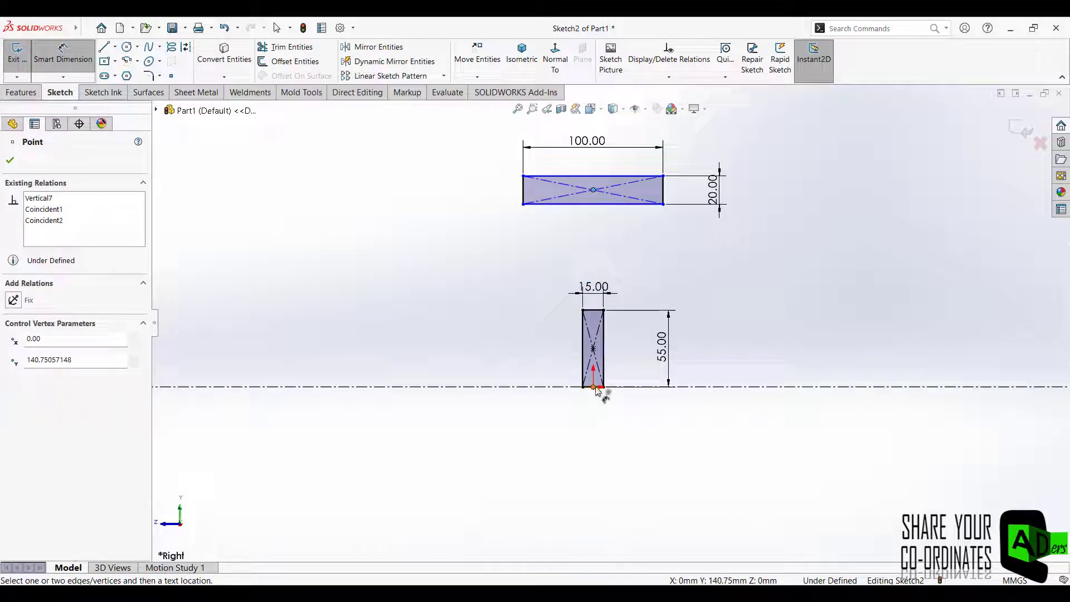
{"action": "left_click", "coordinate": [593, 386]}
{"action": "left_click", "coordinate": [433, 282]}
{"action": "type", "text": "1"}
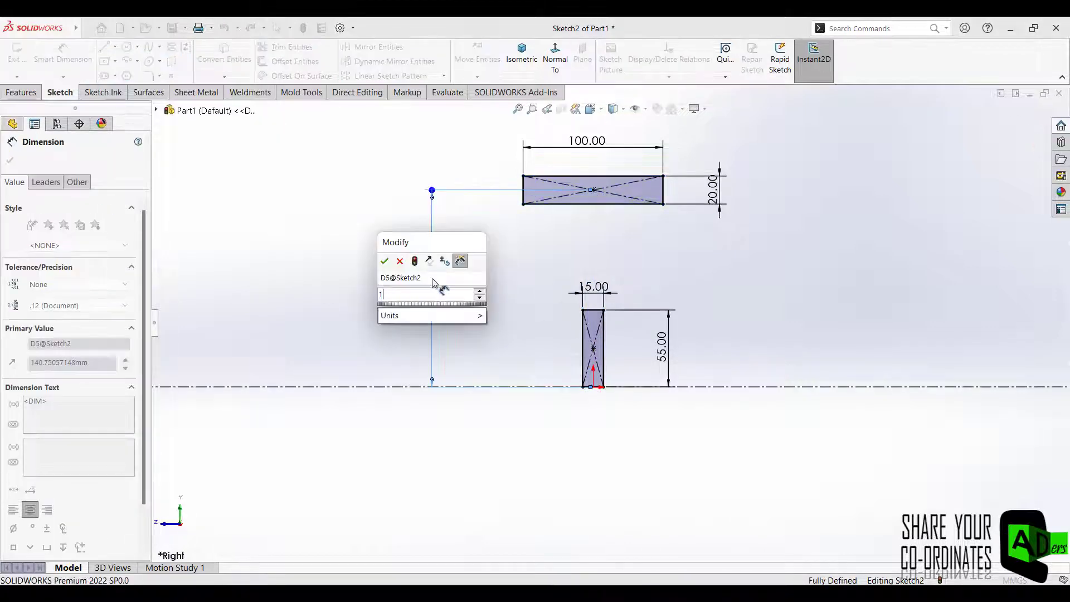
{"action": "type", "text": "50"}
{"action": "key", "text": "Return"}
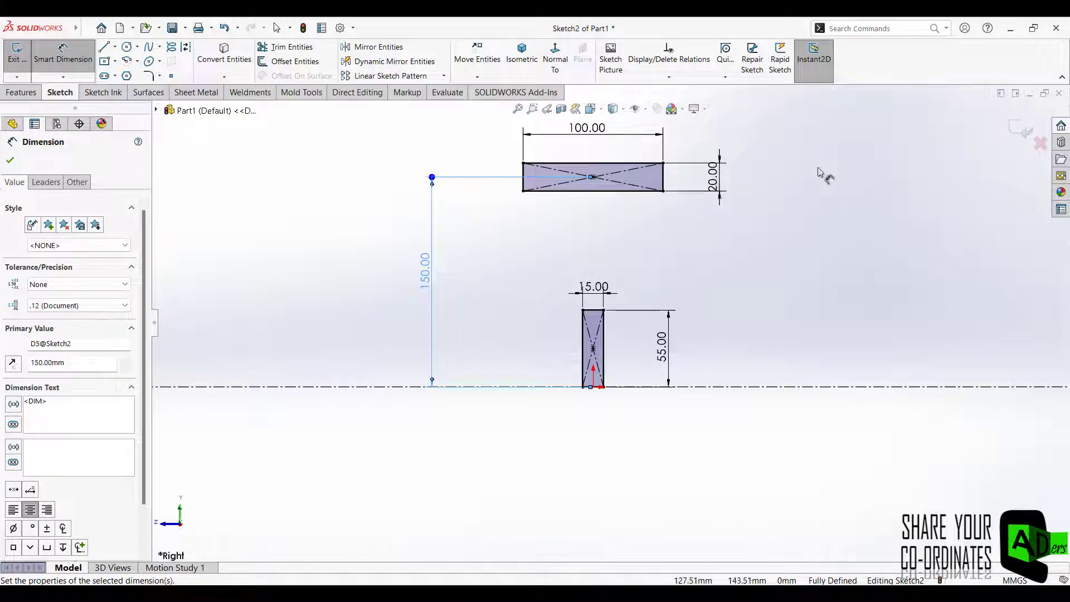
Finish the sketch and revolve both rectangles 360 degrees about the horizontal centreline to form the rim and hub
{"action": "left_click", "coordinate": [1018, 127]}
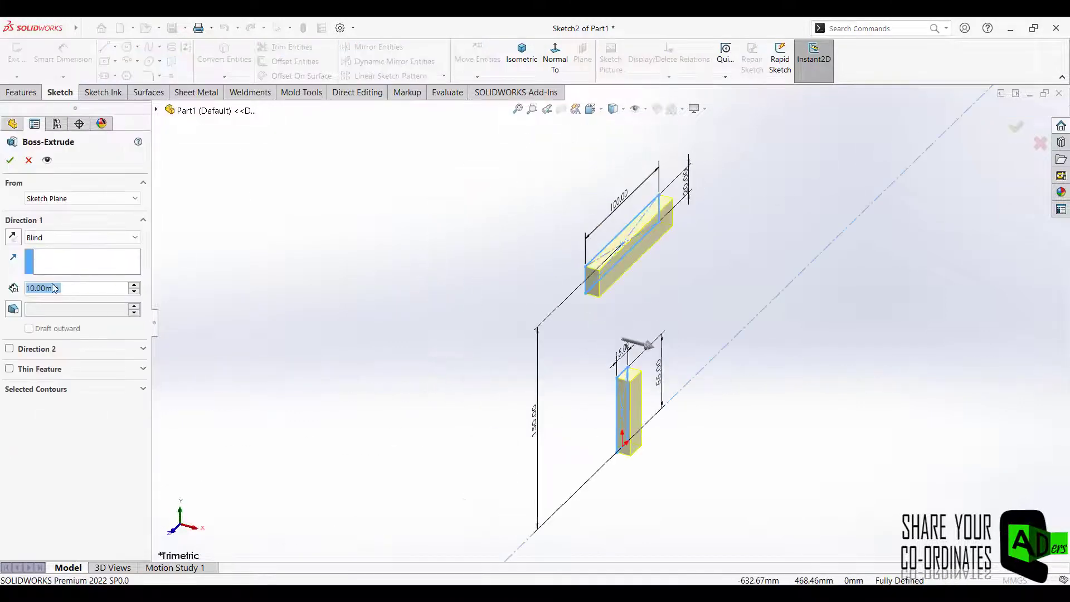
{"action": "left_click", "coordinate": [28, 160]}
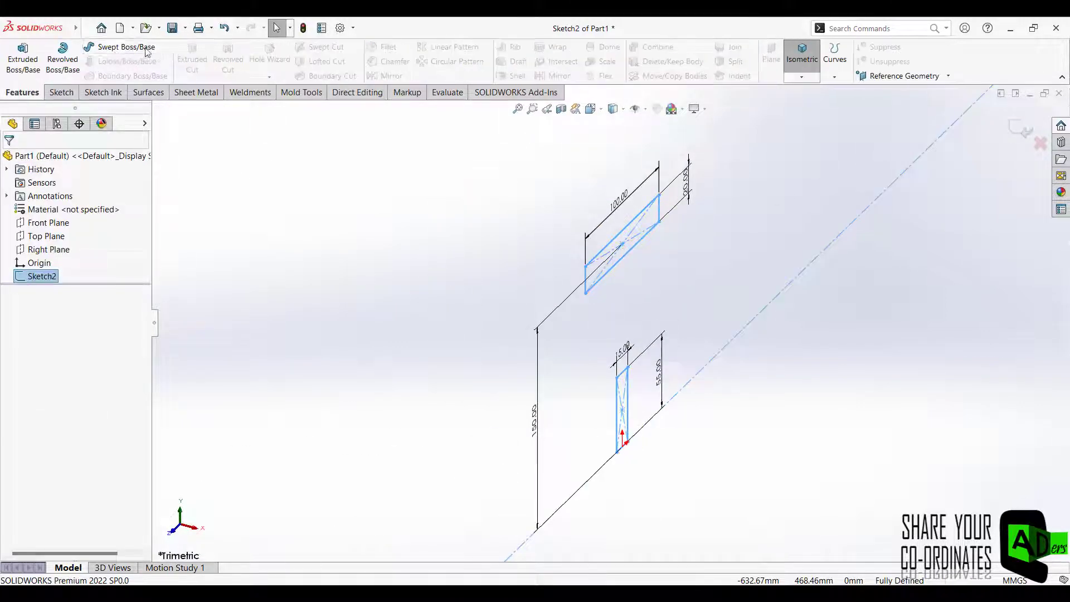
{"action": "left_click", "coordinate": [62, 62]}
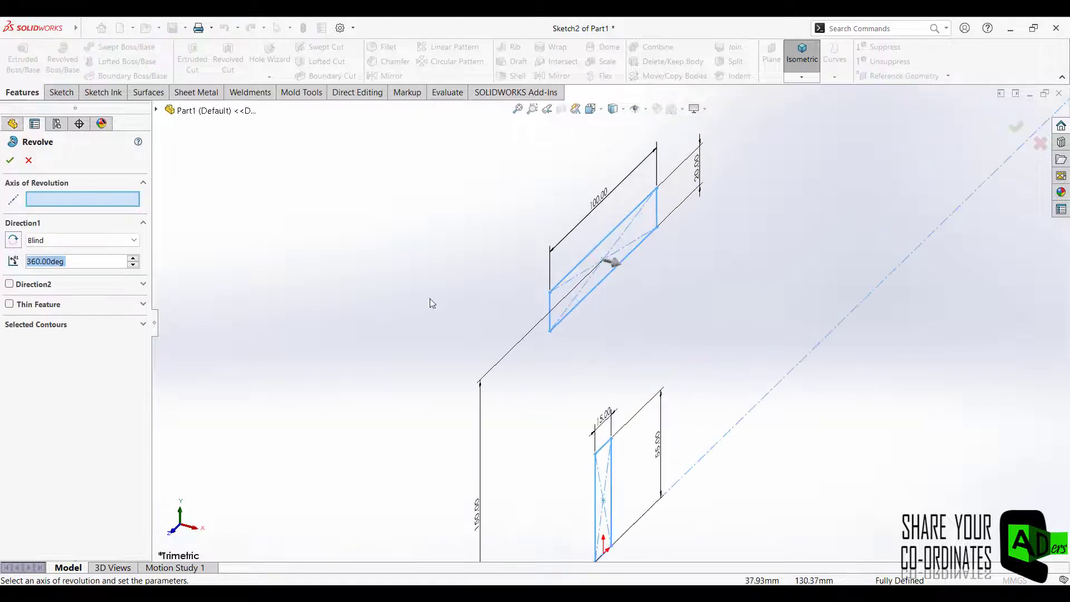
{"action": "left_click", "coordinate": [828, 339]}
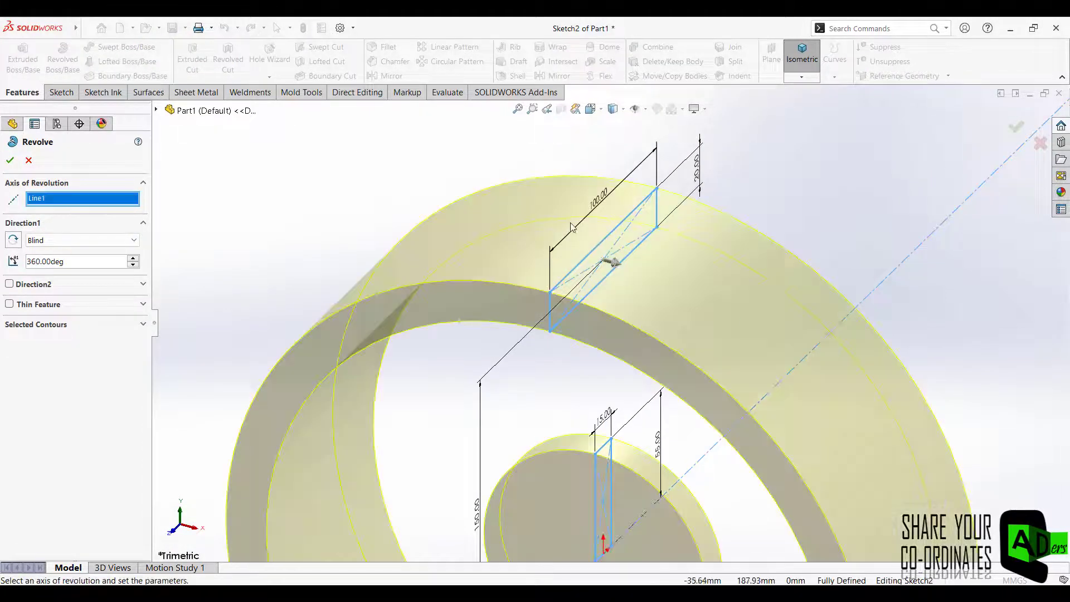
{"action": "key", "text": "Return"}
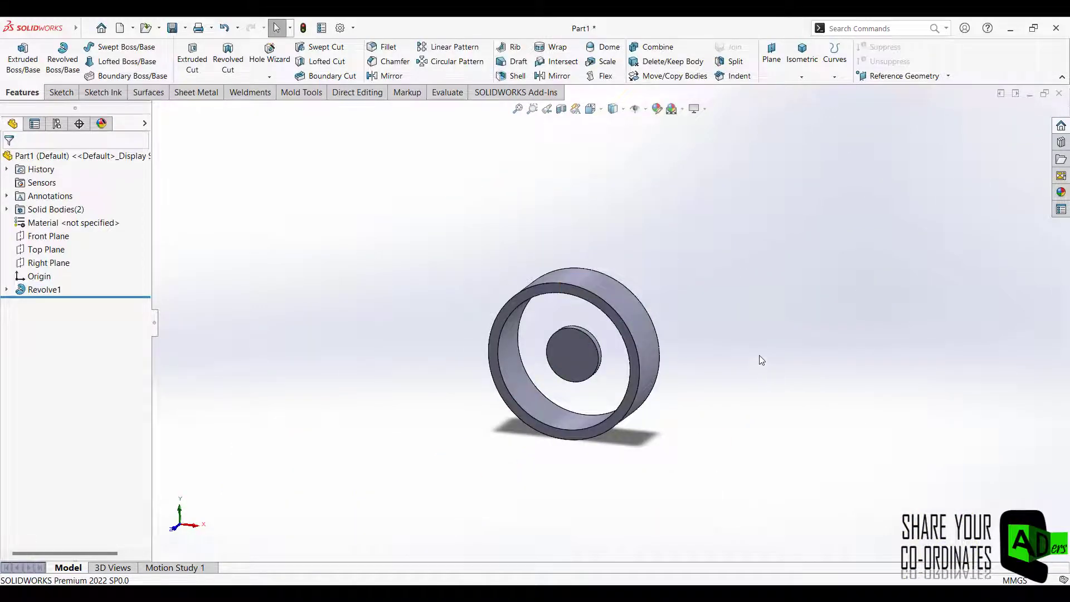
On the Right Plane, sketch a four-point spline from the rim's lower outer corner, bulging outward and curving back inside the rim
{"action": "middle_click_drag", "start_coordinate": [761, 360], "coordinate": [707, 323]}
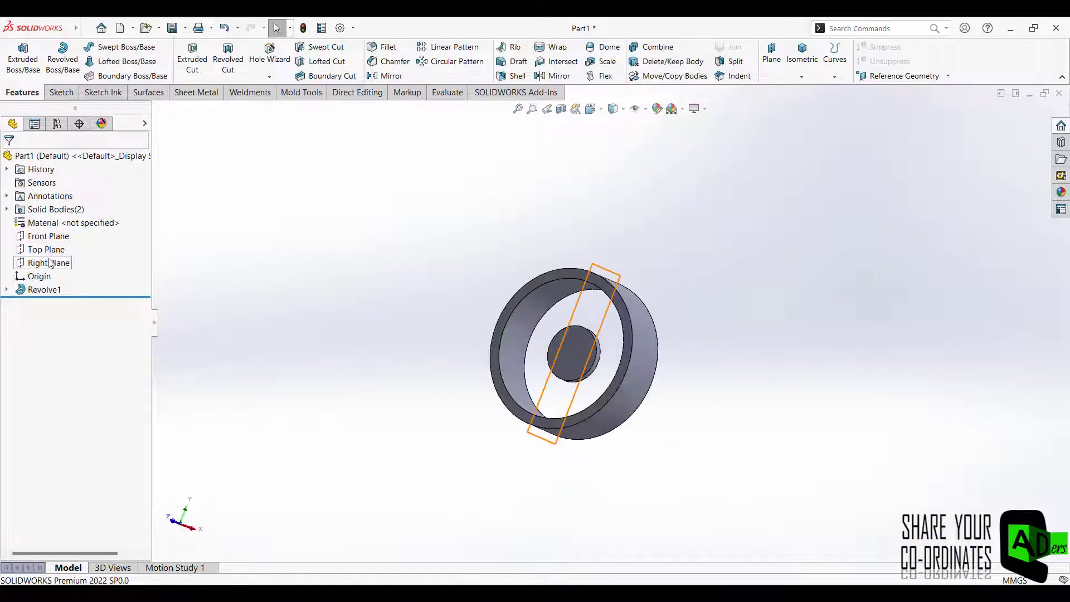
{"action": "left_click", "coordinate": [51, 262]}
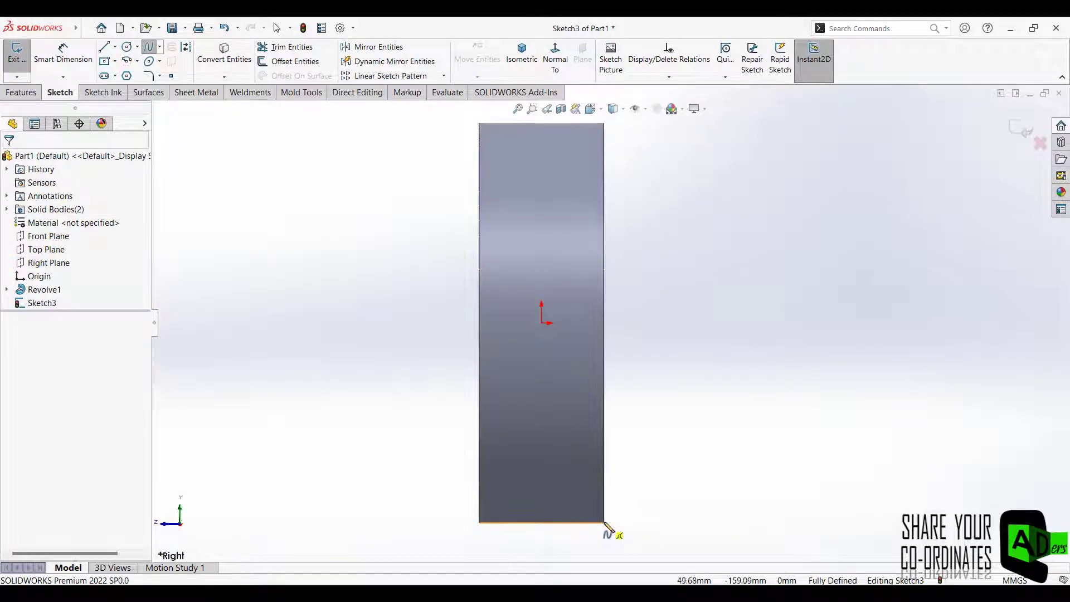
{"action": "left_click", "coordinate": [604, 523]}
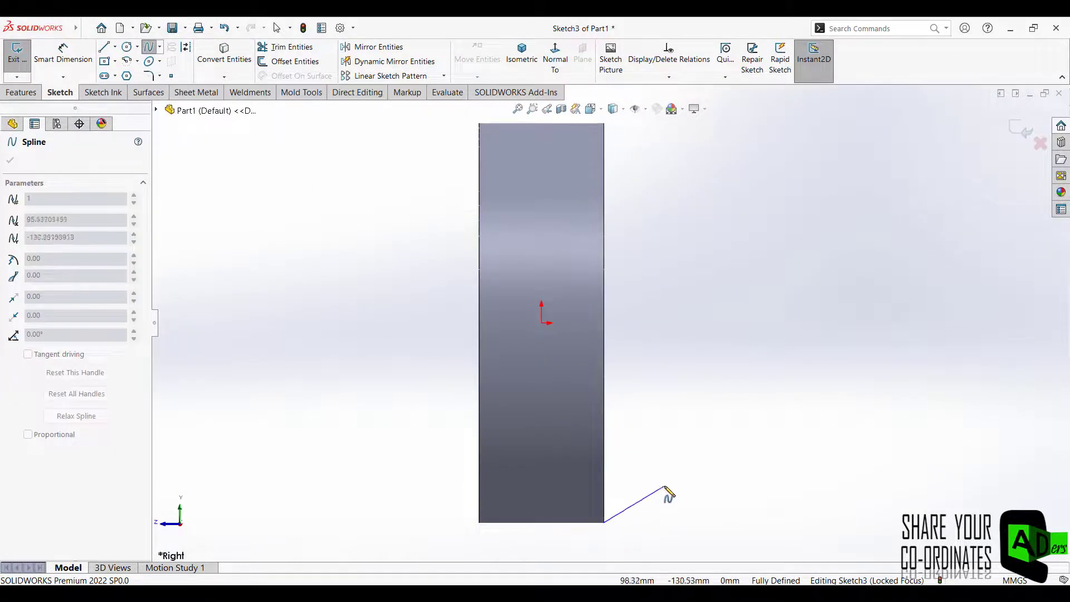
{"action": "left_click", "coordinate": [679, 480]}
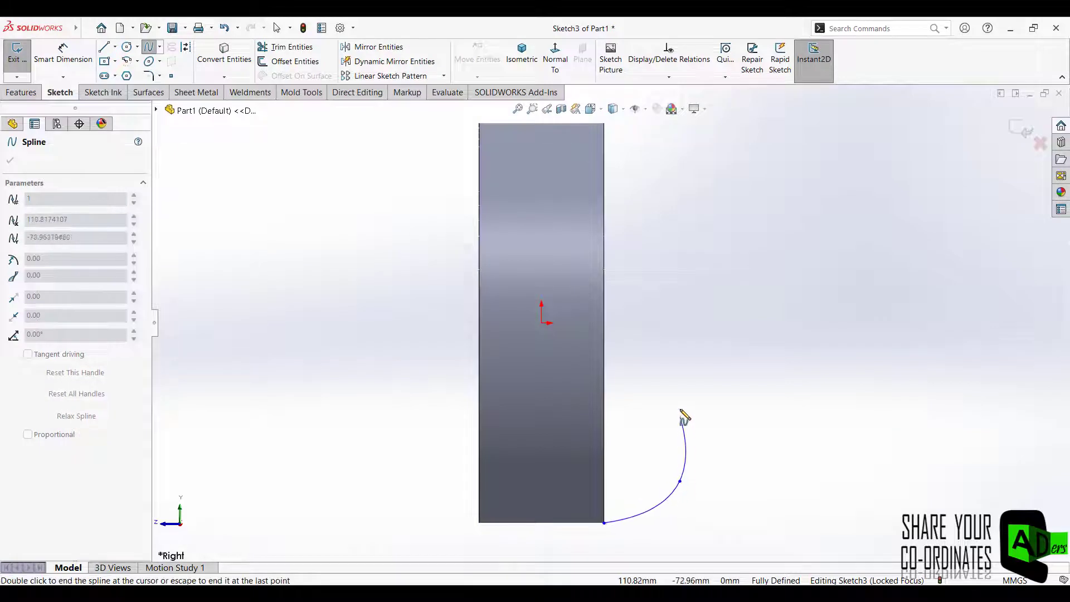
{"action": "left_click", "coordinate": [679, 396]}
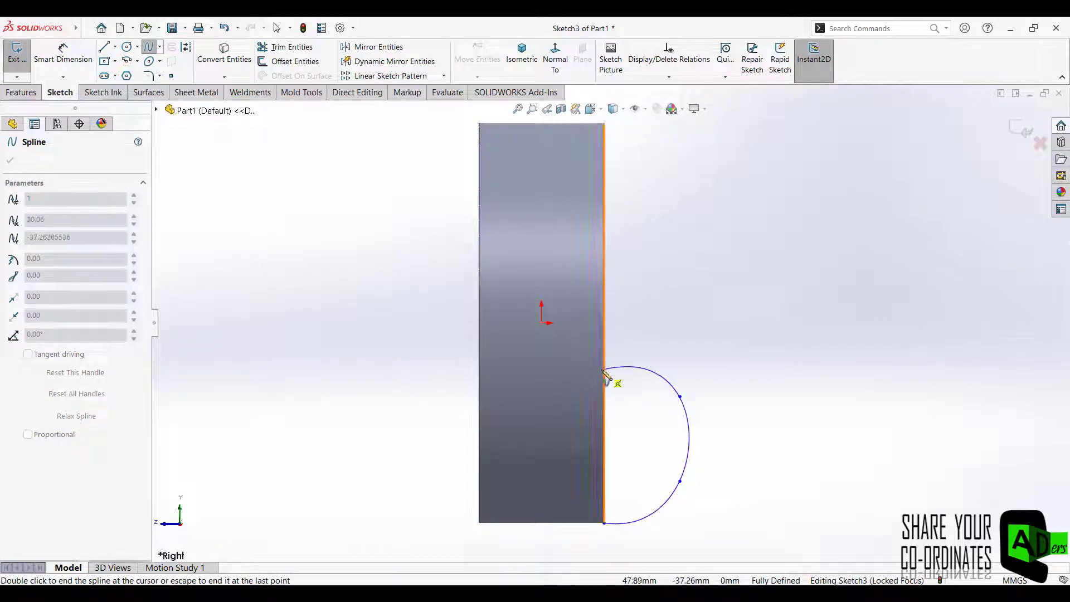
{"action": "double_click", "coordinate": [577, 370]}
Make the spline's inner endpoint coincident with the hub disc's circular edge on the spline side
{"action": "middle_click_drag", "start_coordinate": [619, 382], "coordinate": [578, 401]}
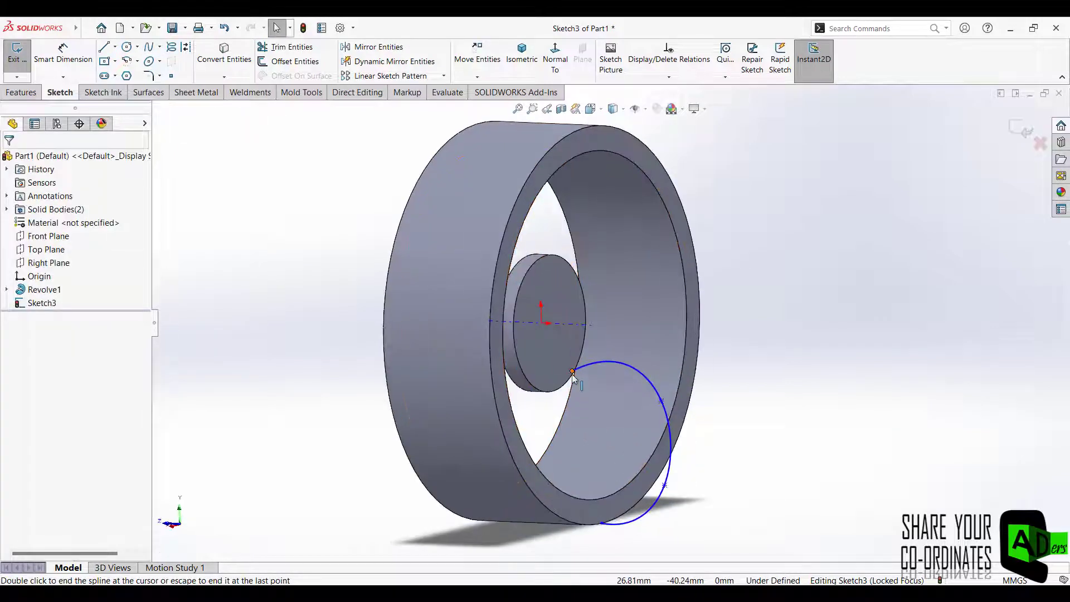
{"action": "left_click", "coordinate": [550, 390], "text": "ctrl"}
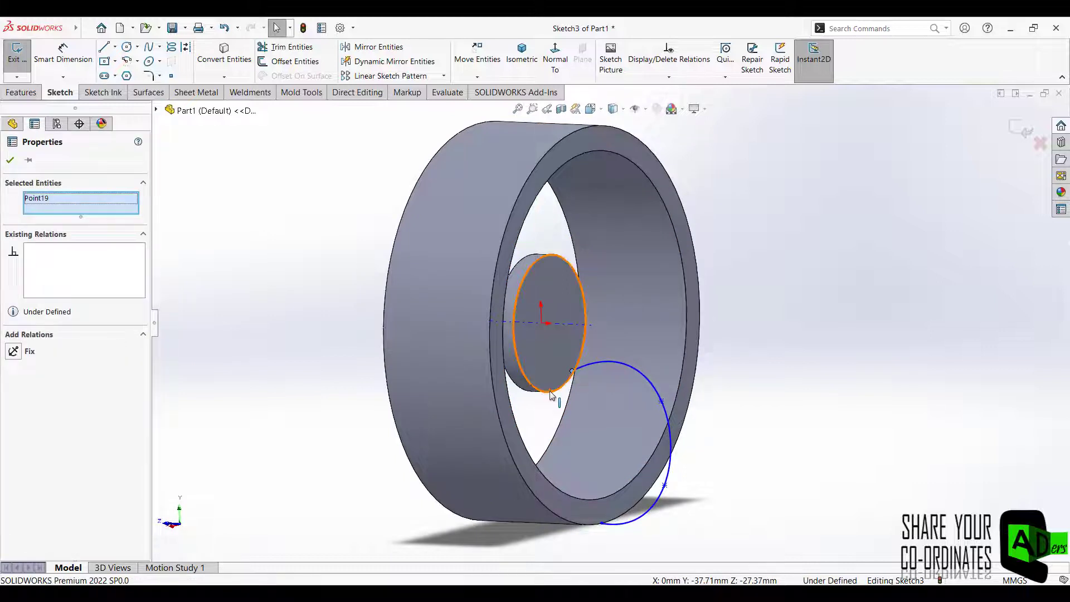
{"action": "left_click", "coordinate": [42, 390]}
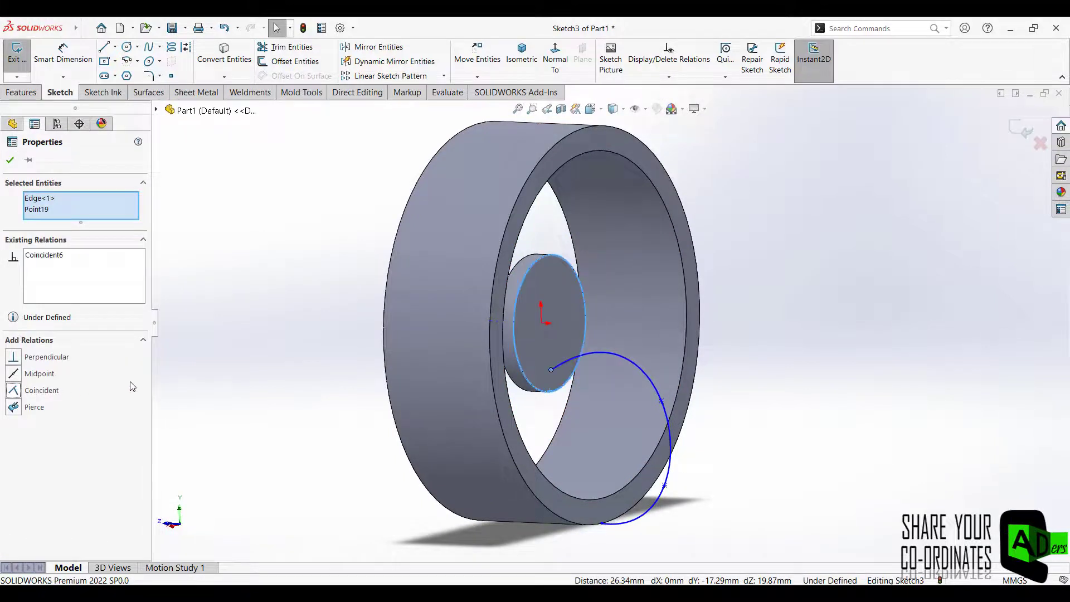
{"action": "left_click", "coordinate": [195, 356]}
Reposition the spline's two intermediate points so it bulges outward, the upper near (110, -68) mm and the lower near (111, -129) mm
{"action": "left_click", "coordinate": [555, 59]}
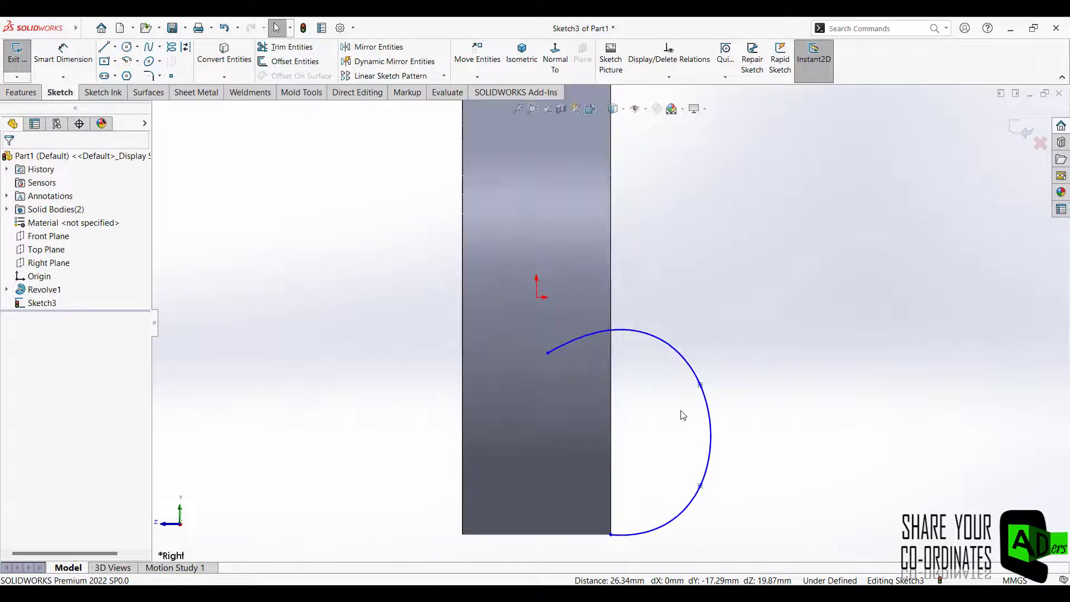
{"action": "left_click_drag", "start_coordinate": [687, 377], "coordinate": [665, 397]}
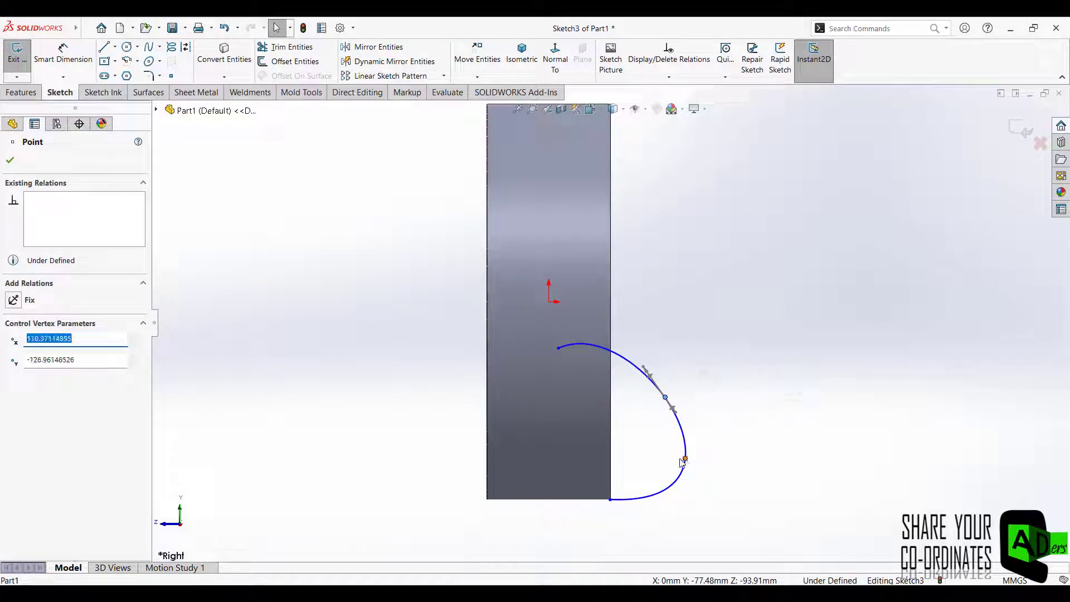
{"action": "left_click_drag", "start_coordinate": [684, 458], "coordinate": [679, 362]}
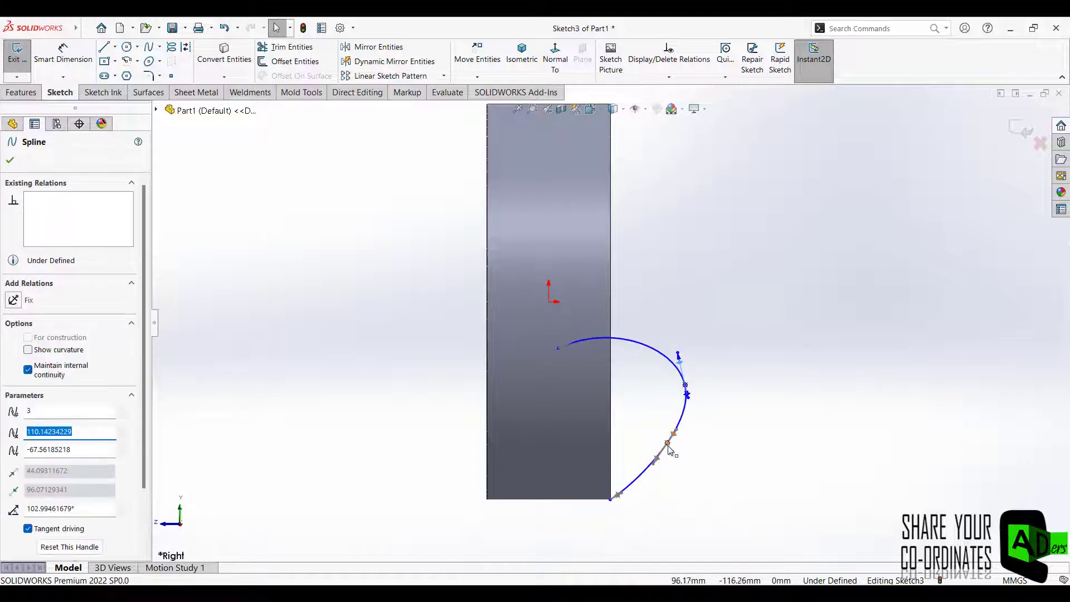
{"action": "left_click_drag", "start_coordinate": [674, 434], "coordinate": [688, 463]}
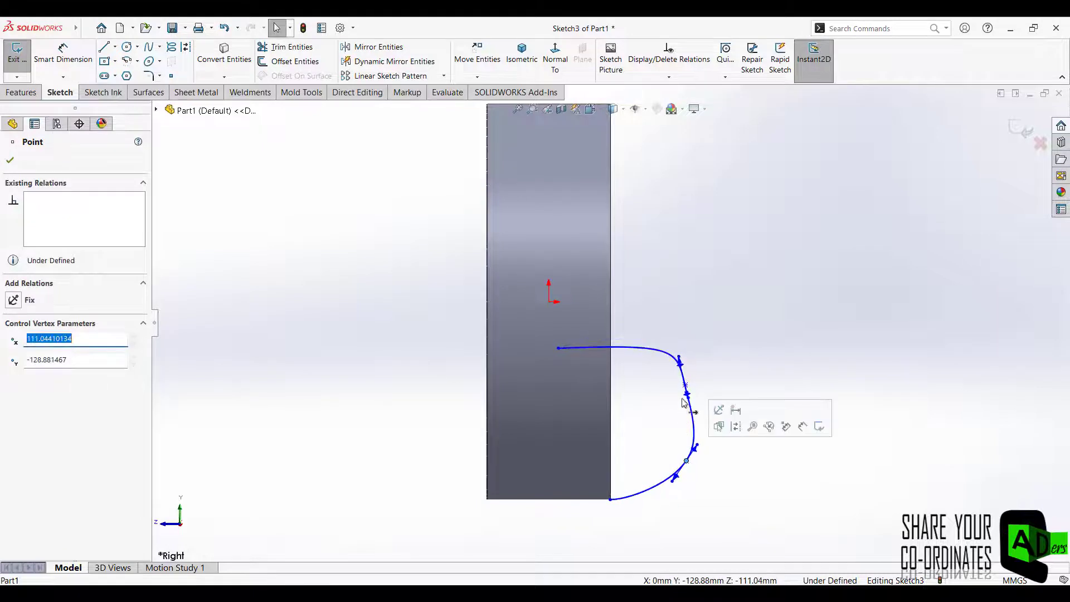
Fine-tune the spline's intermediate points and tangent handles, levelling the inner end nearly horizontal and smoothing the outer bulge
{"action": "mouse_move", "coordinate": [690, 387]}
{"action": "left_mouse_down"}
{"action": "mouse_move", "coordinate": [694, 395]}
{"action": "mouse_move", "coordinate": [689, 379]}
{"action": "left_mouse_up"}
{"action": "left_click", "coordinate": [689, 375]}
{"action": "left_click", "coordinate": [693, 453]}
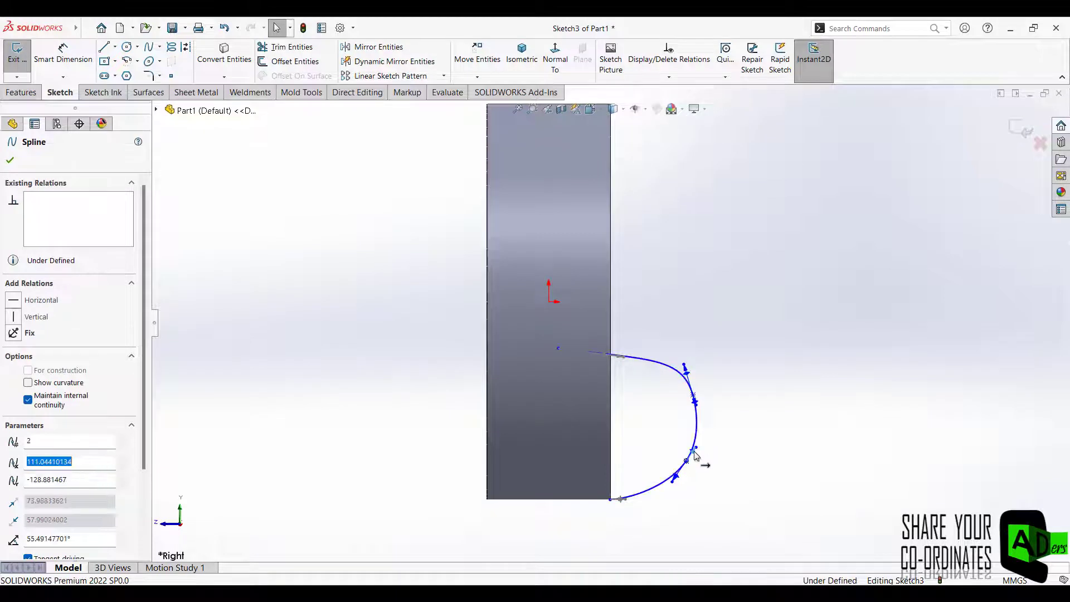
{"action": "left_click_drag", "start_coordinate": [695, 456], "coordinate": [696, 451]}
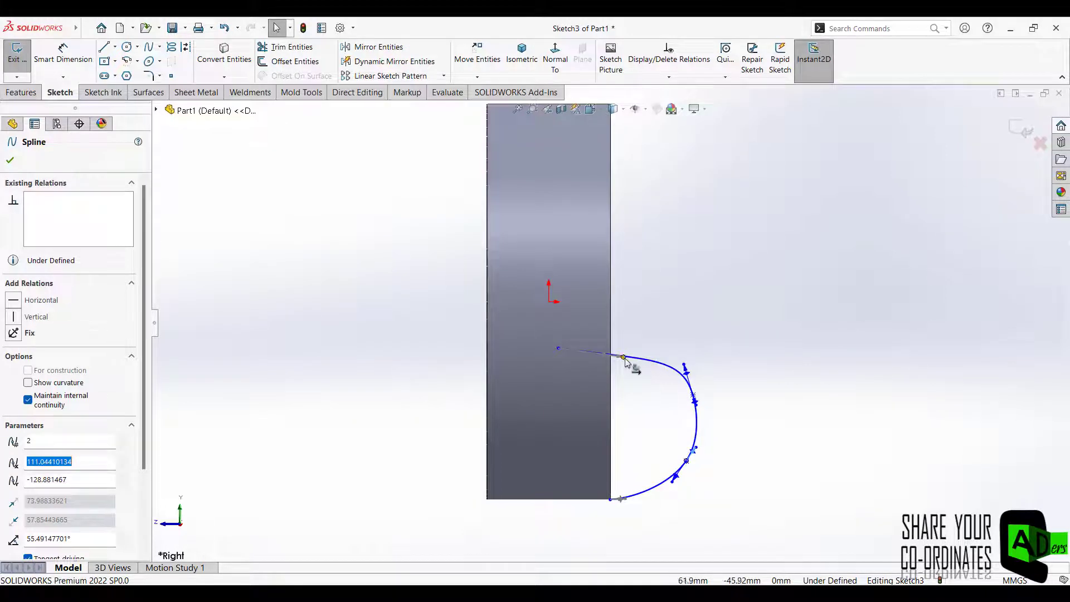
{"action": "left_click_drag", "start_coordinate": [600, 357], "coordinate": [604, 349]}
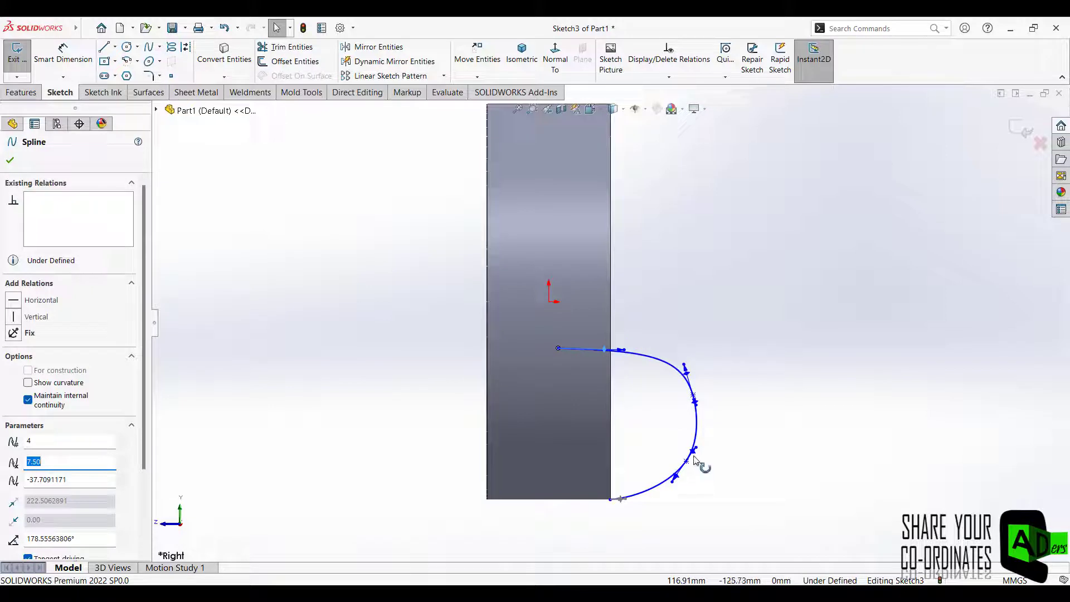
{"action": "left_click", "coordinate": [687, 460]}
{"action": "scroll", "coordinate": [765, 382], "scroll_direction": "up", "scroll_amount": 1}
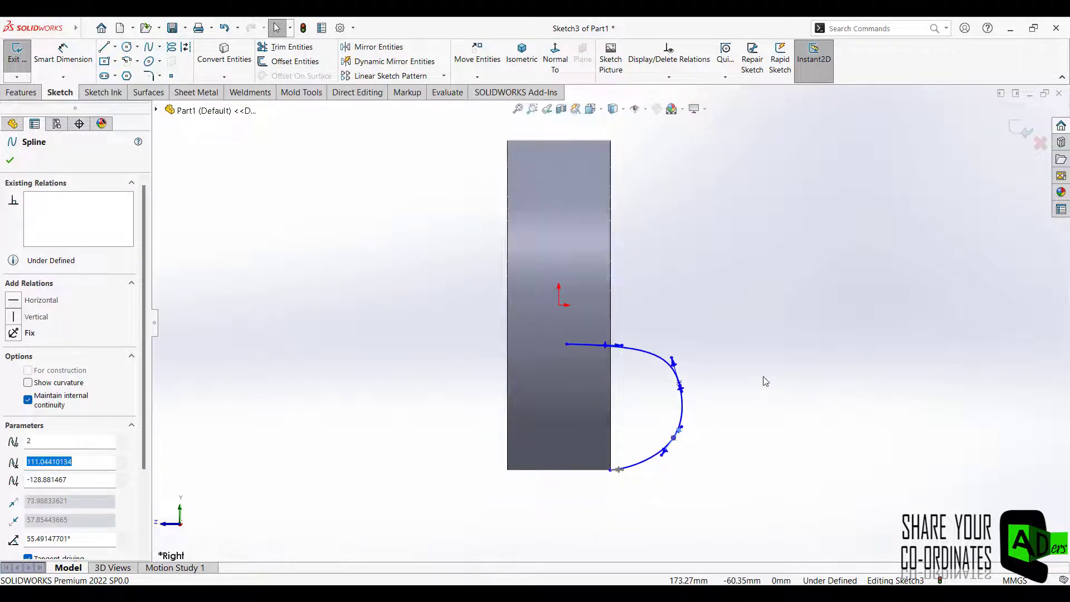
{"action": "left_click", "coordinate": [641, 405]}
{"action": "scroll", "coordinate": [640, 400], "scroll_direction": "down", "scroll_amount": 2}
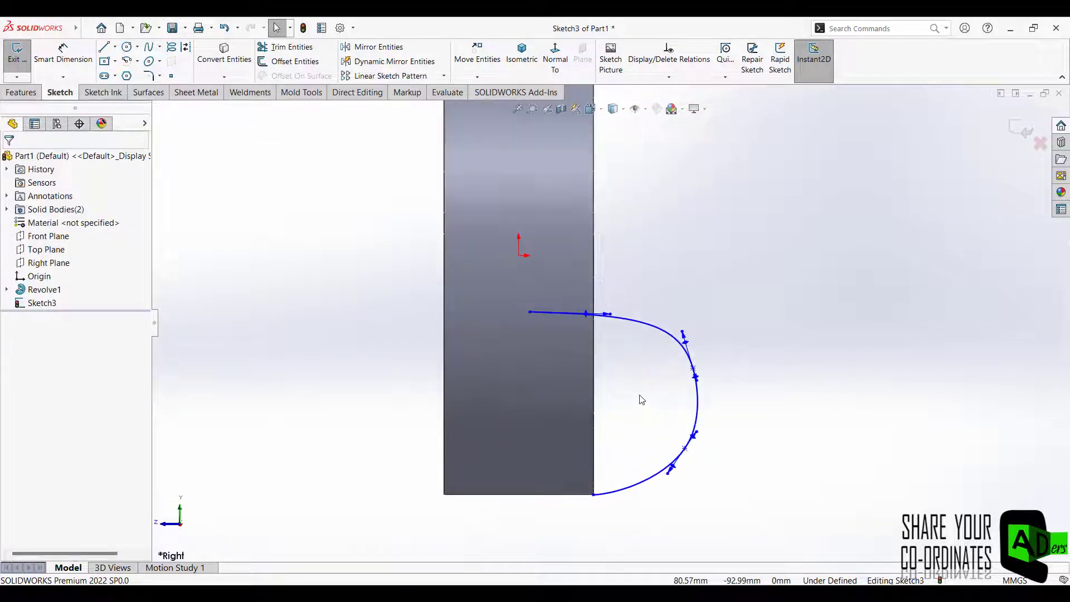
Offset the spline 8 mm towards its inside with the direction reversed, capping the ends with lines
{"action": "left_click", "coordinate": [301, 62]}
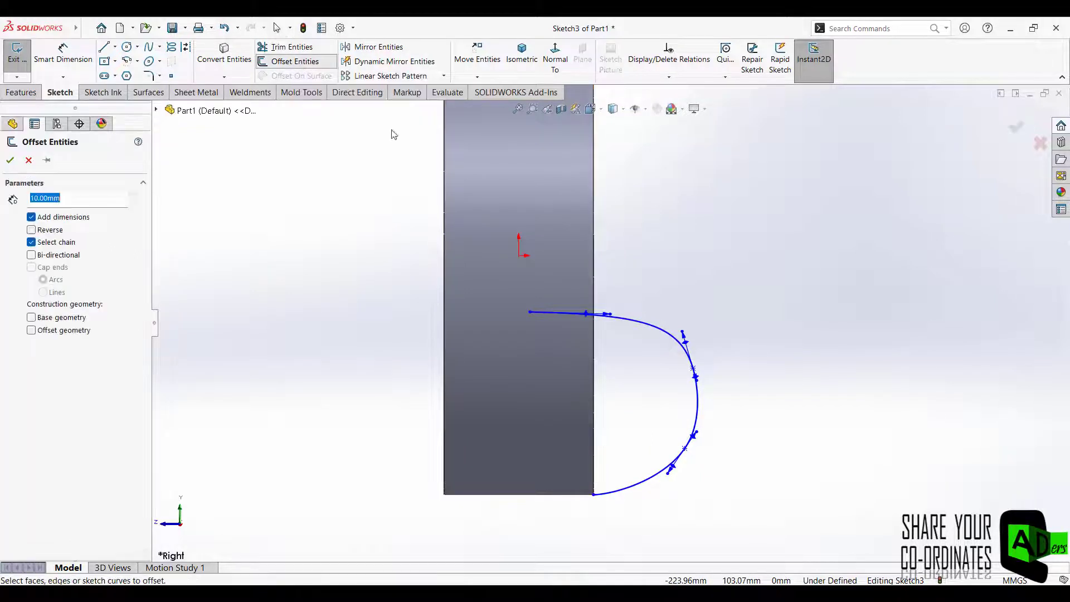
{"action": "left_click", "coordinate": [640, 324]}
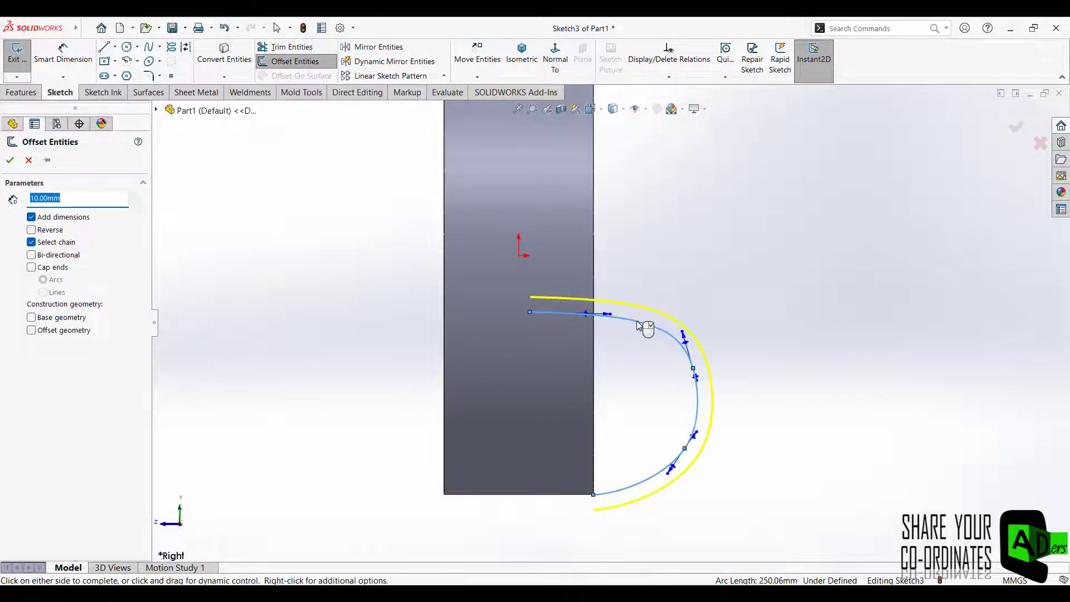
{"action": "left_click", "coordinate": [32, 231]}
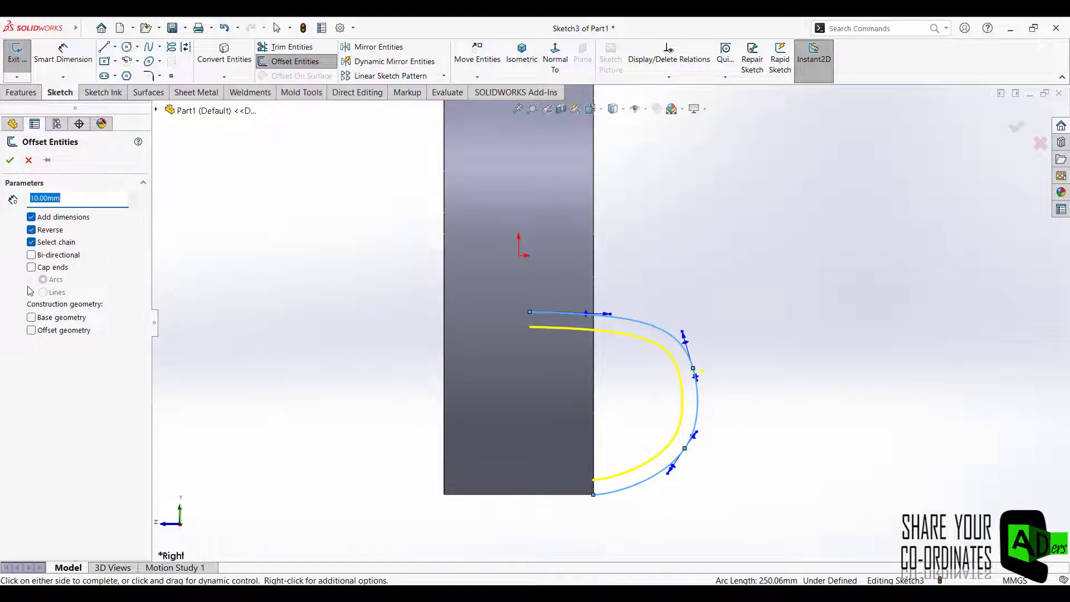
{"action": "left_click", "coordinate": [31, 268]}
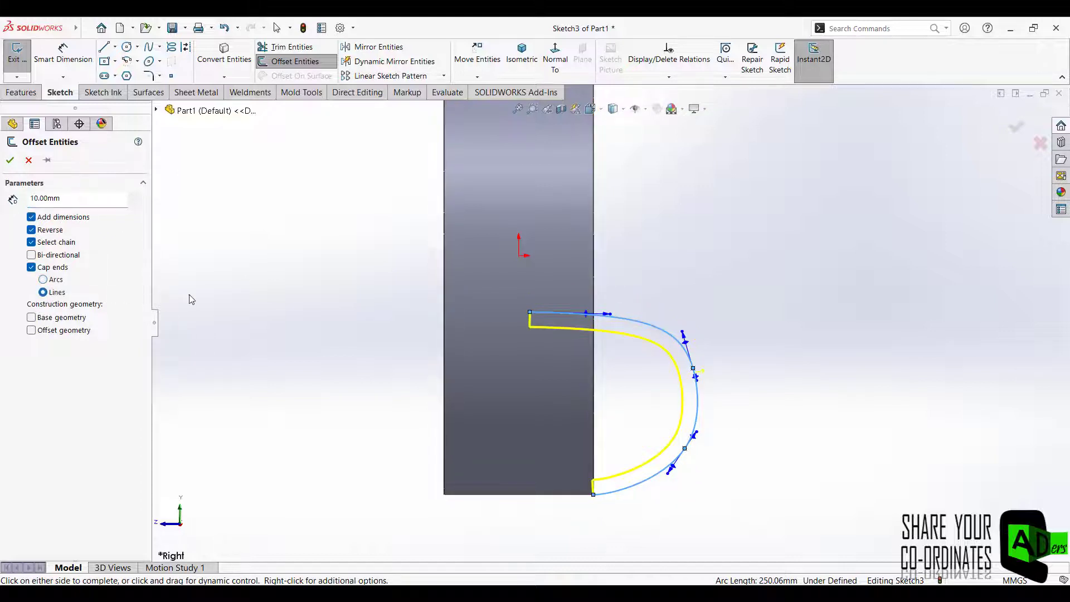
{"action": "middle_click_drag", "start_coordinate": [301, 210], "coordinate": [266, 232]}
{"action": "left_click_drag", "start_coordinate": [96, 201], "coordinate": [2, 211]}
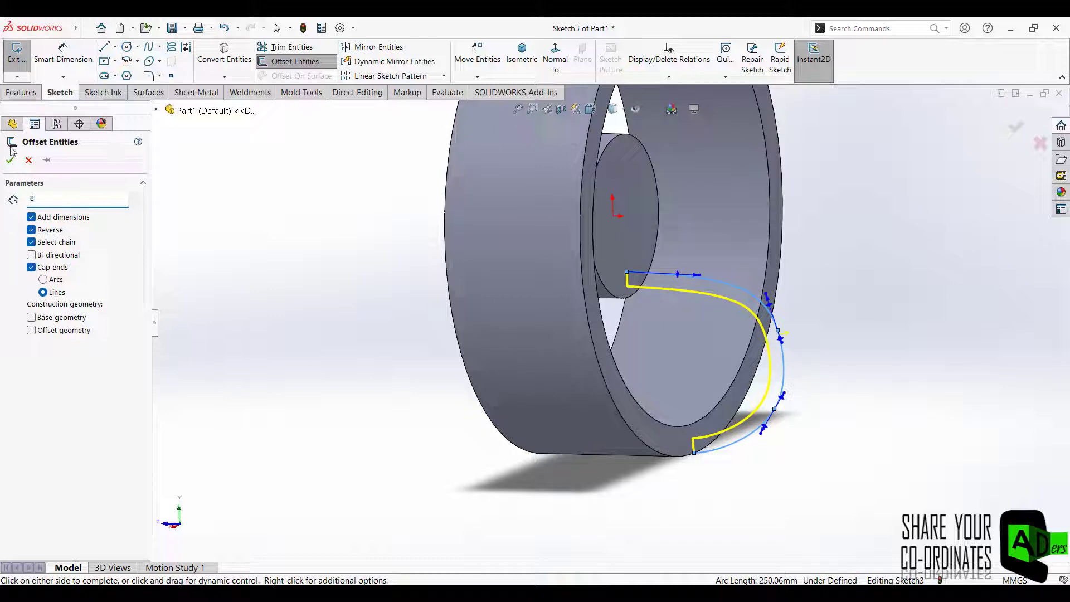
{"action": "key", "text": "Return"}
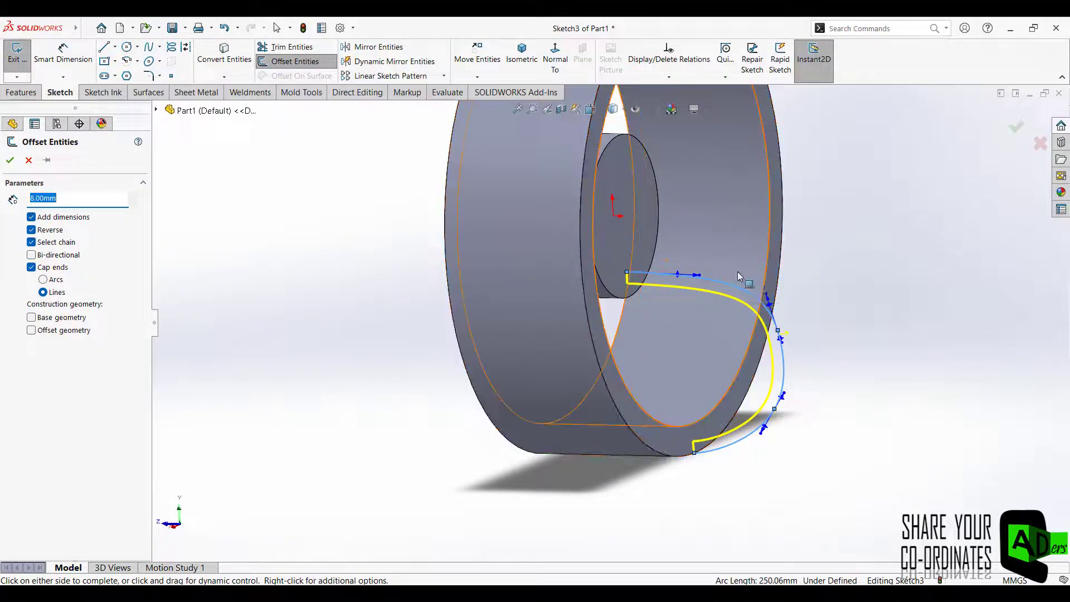
{"action": "mouse_move", "coordinate": [889, 291]}
{"action": "middle_mouse_down"}
{"action": "mouse_move", "coordinate": [840, 281]}
{"action": "mouse_move", "coordinate": [891, 263]}
{"action": "mouse_move", "coordinate": [869, 289]}
{"action": "middle_mouse_up"}
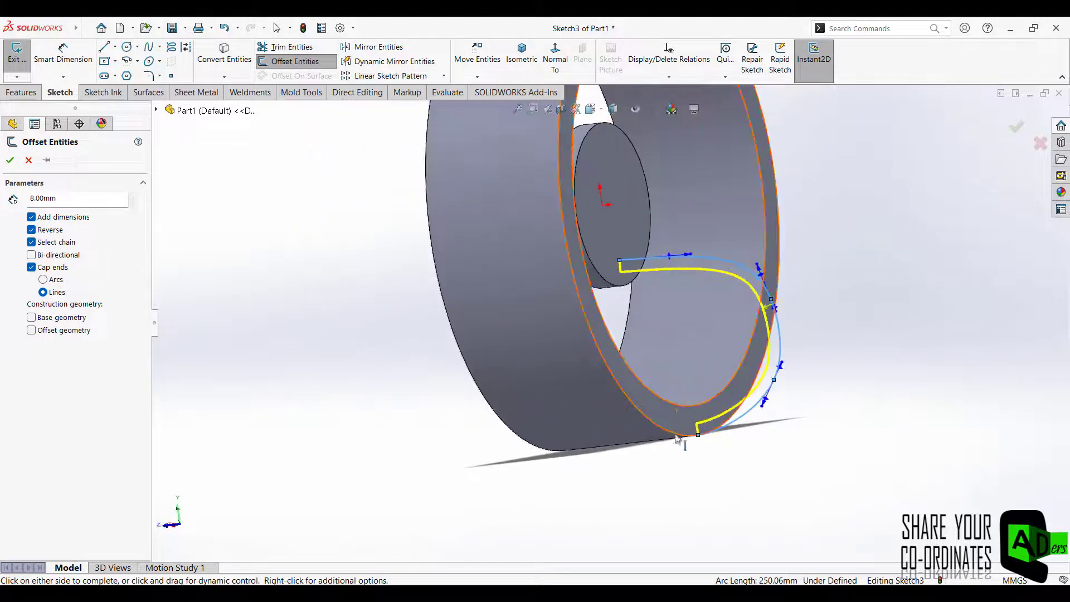
{"action": "left_click", "coordinate": [556, 62]}
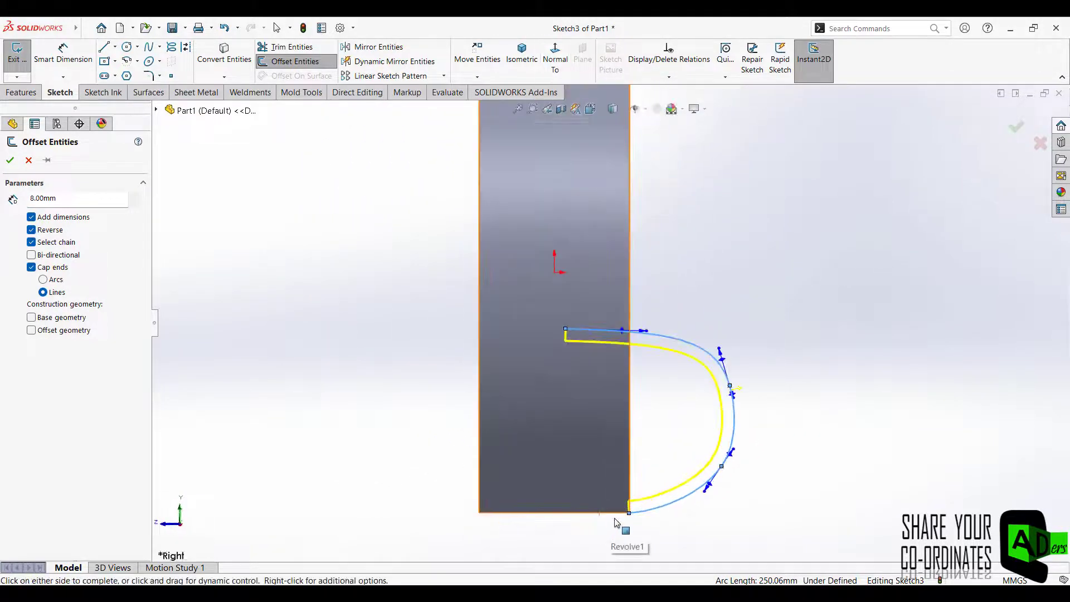
{"action": "left_click", "coordinate": [1015, 129]}
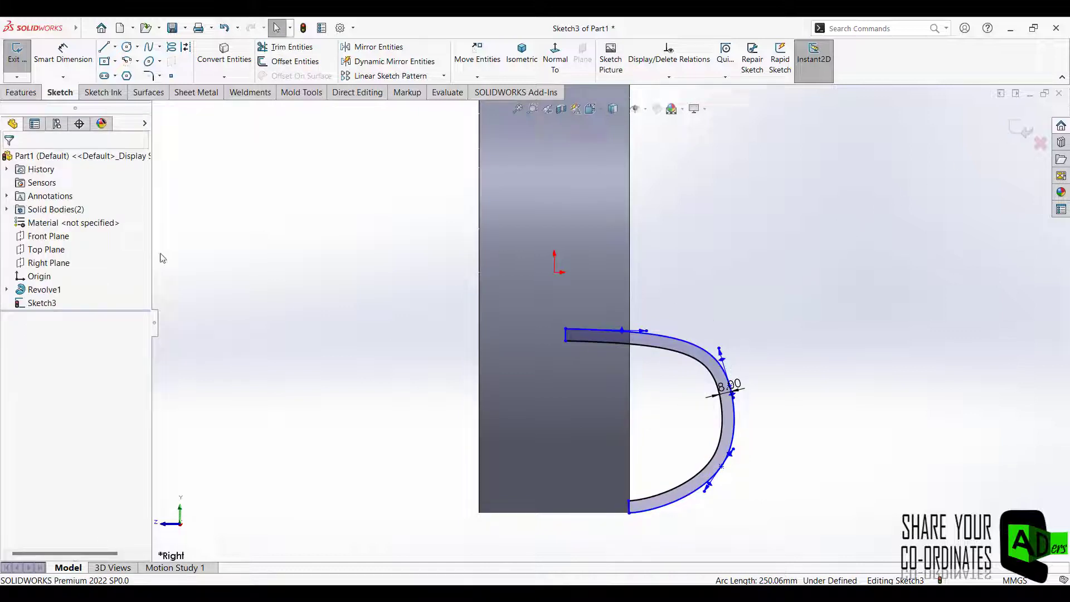
Extrude the closed spline profile 10 mm with a Mid Plane end condition, merged with the rim and hub
{"action": "left_click", "coordinate": [21, 91]}
{"action": "left_click", "coordinate": [22, 56]}
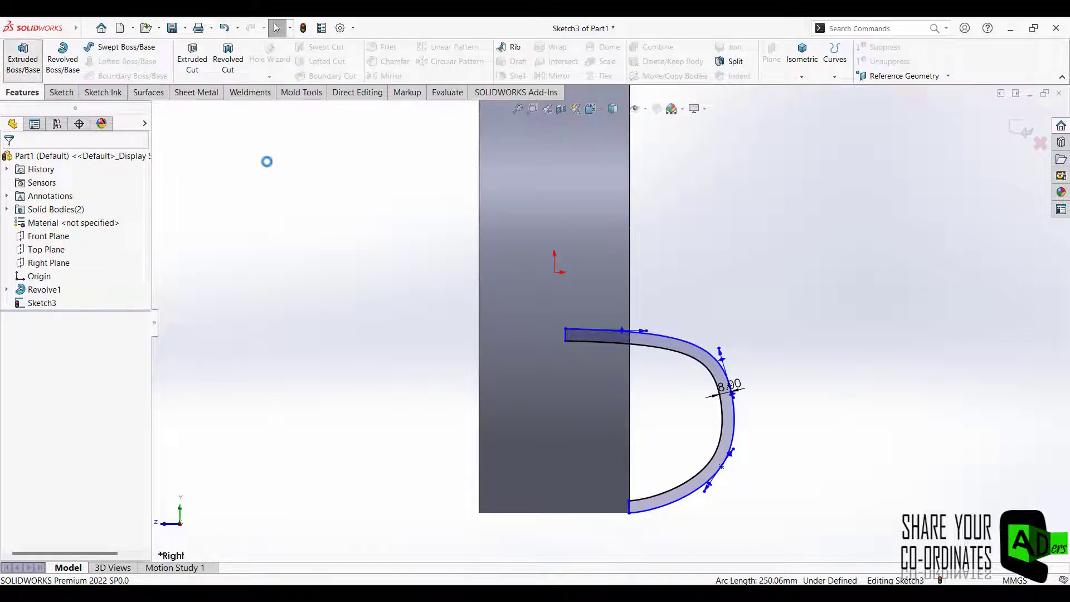
{"action": "middle_click_drag", "start_coordinate": [823, 213], "coordinate": [752, 291]}
{"action": "middle_click", "coordinate": [778, 239]}
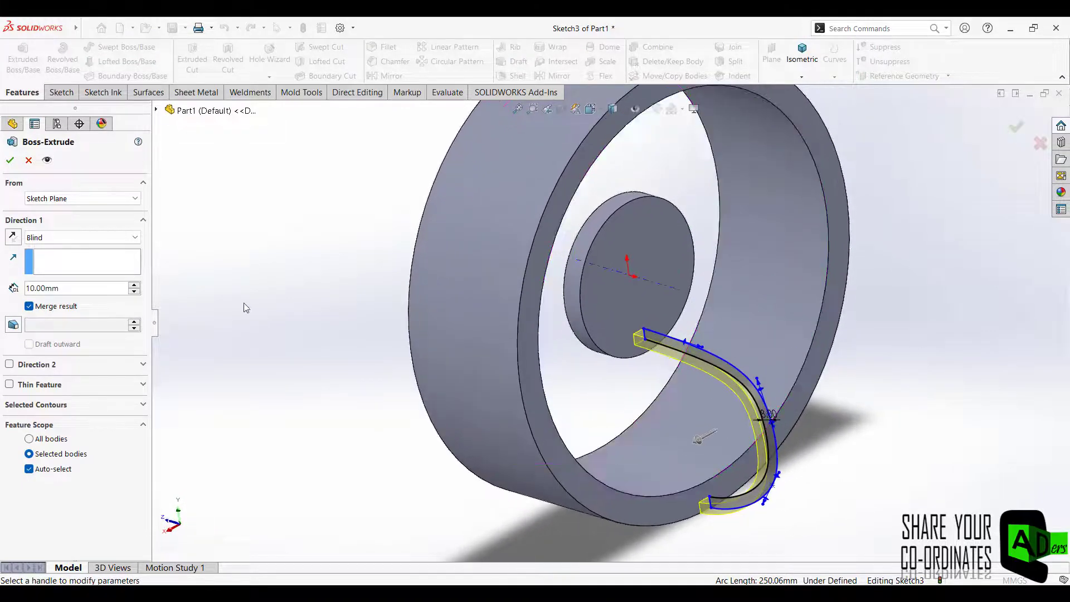
{"action": "left_click", "coordinate": [55, 238]}
{"action": "left_click", "coordinate": [53, 307]}
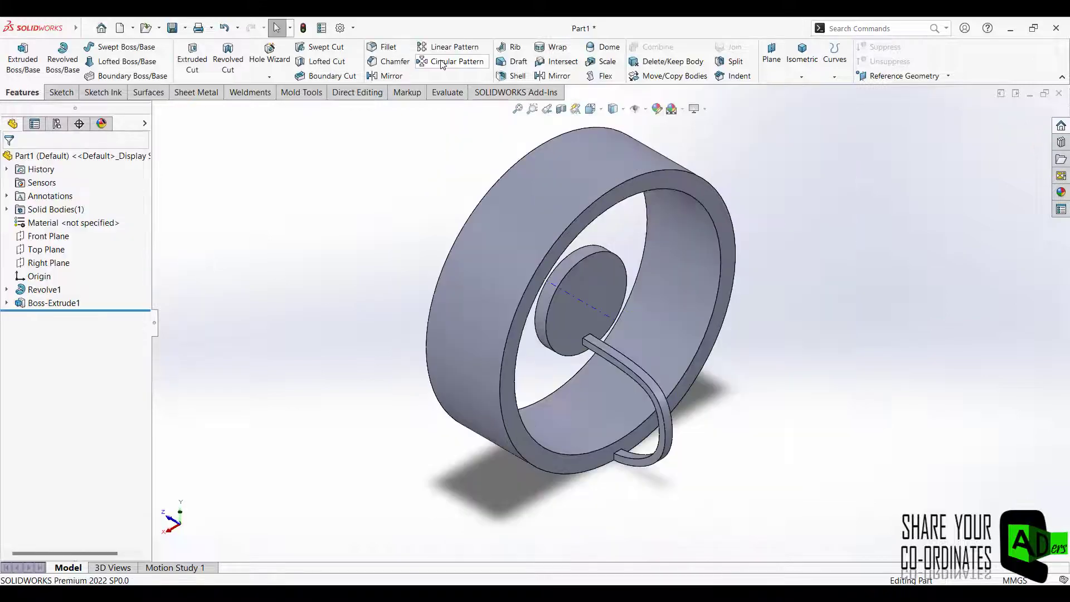
Create a circular pattern of the extruded spoke around the hub's circular edge, with 6 equally spaced instances over 360 degrees
{"action": "left_click", "coordinate": [450, 62]}
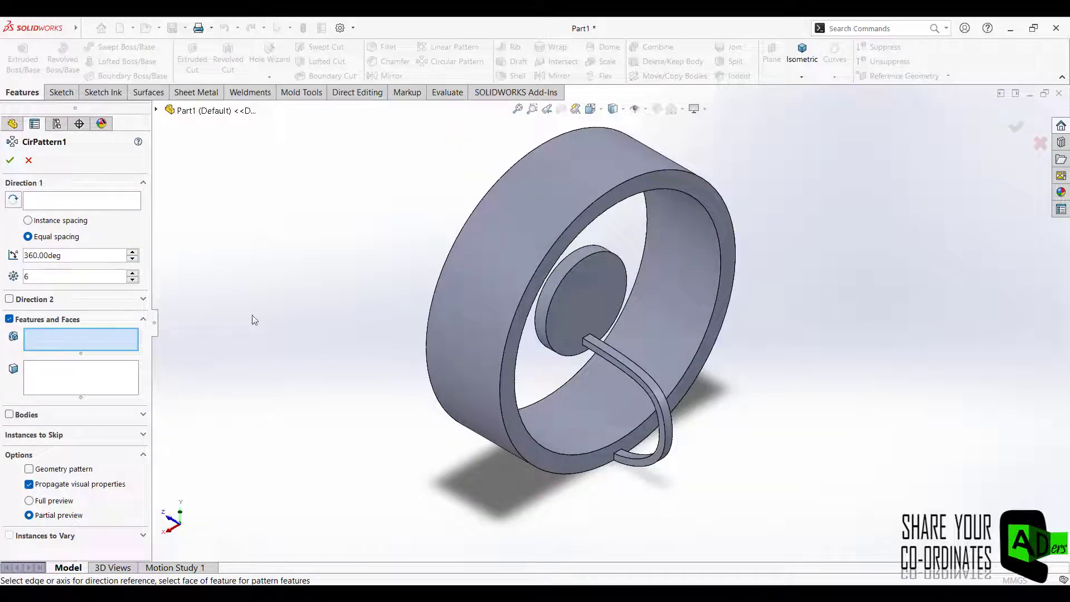
{"action": "left_click", "coordinate": [157, 110]}
{"action": "left_click", "coordinate": [215, 258]}
{"action": "left_click", "coordinate": [621, 261]}
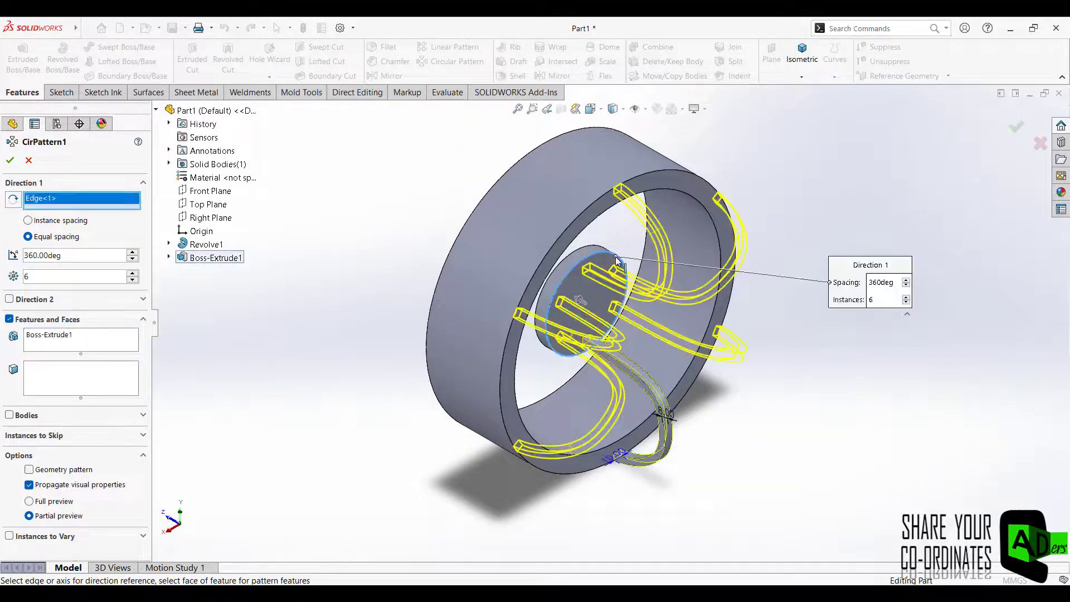
{"action": "middle_click_drag", "start_coordinate": [347, 163], "coordinate": [390, 183]}
{"action": "middle_click_drag", "start_coordinate": [965, 301], "coordinate": [898, 185]}
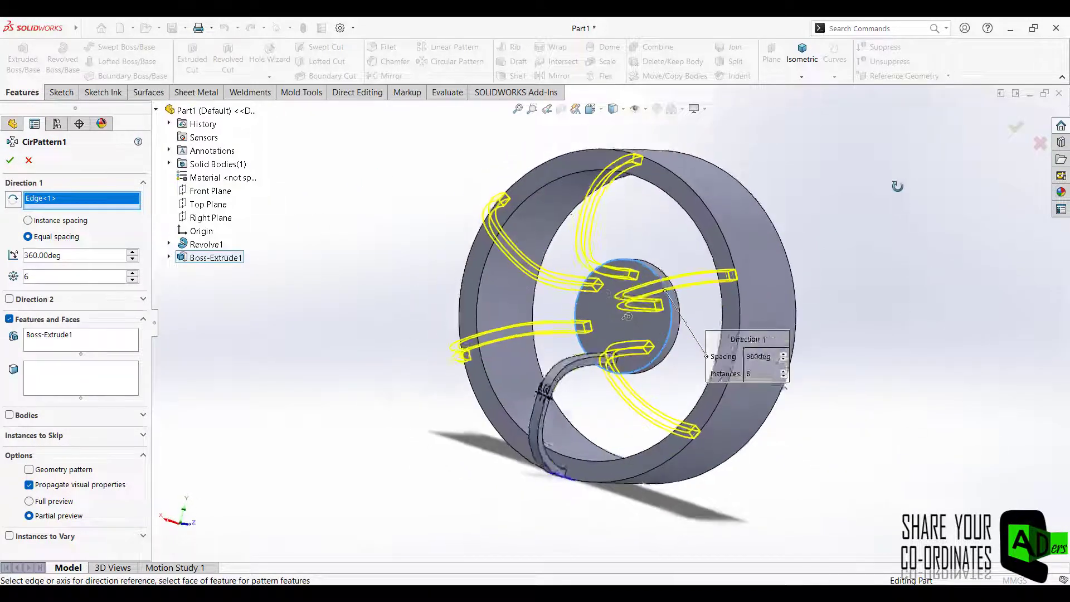
{"action": "left_click", "coordinate": [1020, 122]}
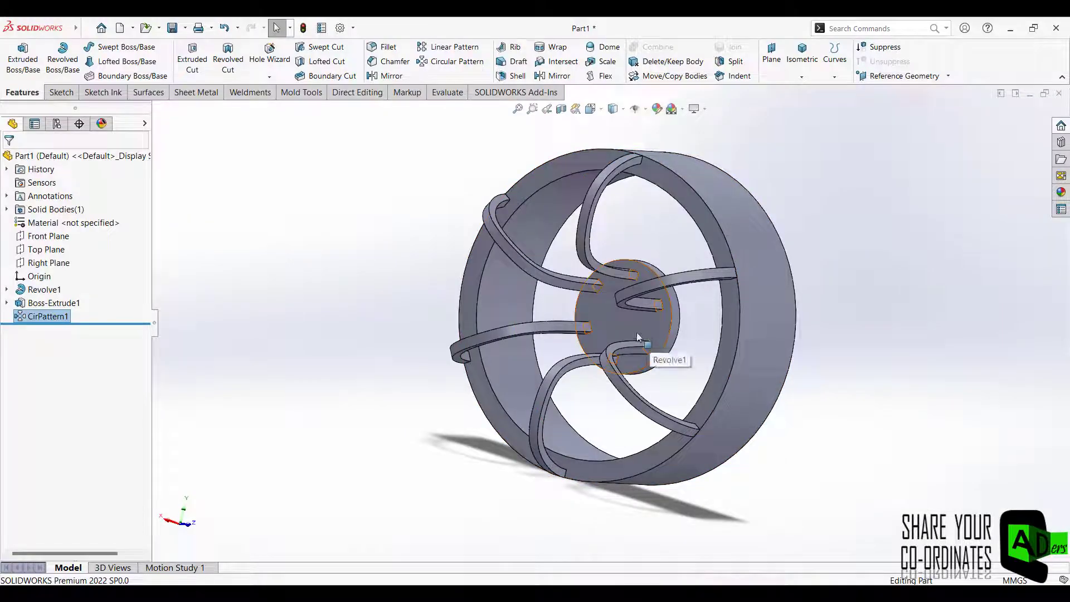
On the hub's front face, sketch a circle of about 5.1 mm radius below the origin, just above the lower spoke's end
{"action": "left_click", "coordinate": [647, 348]}
{"action": "left_click", "coordinate": [556, 59]}
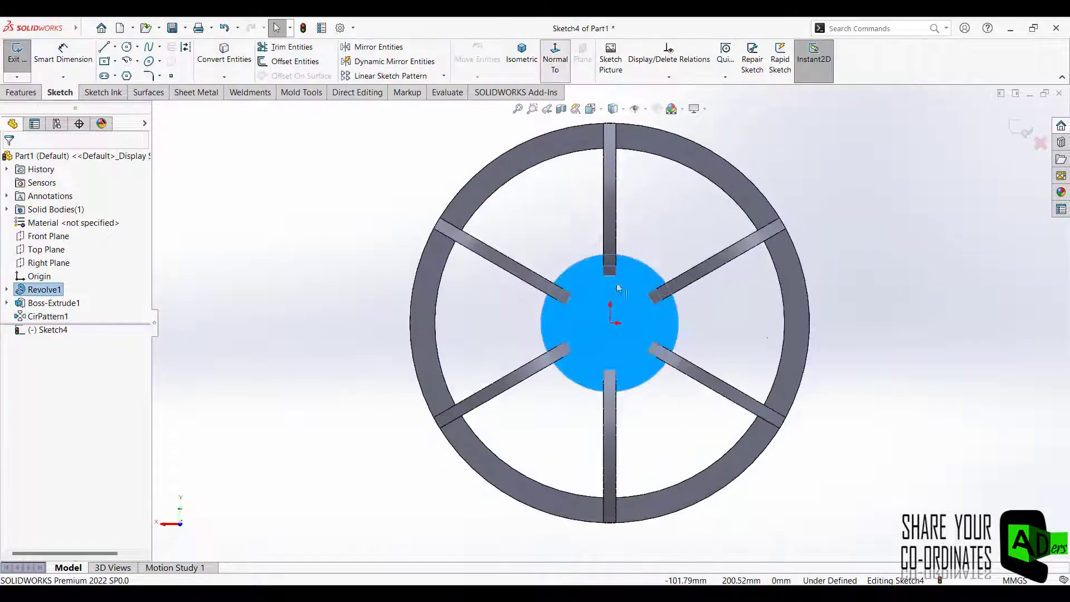
{"action": "left_click", "coordinate": [703, 330]}
{"action": "scroll", "coordinate": [668, 327], "scroll_direction": "down", "scroll_amount": 3}
{"action": "left_click", "coordinate": [126, 47]}
{"action": "left_click", "coordinate": [576, 374]}
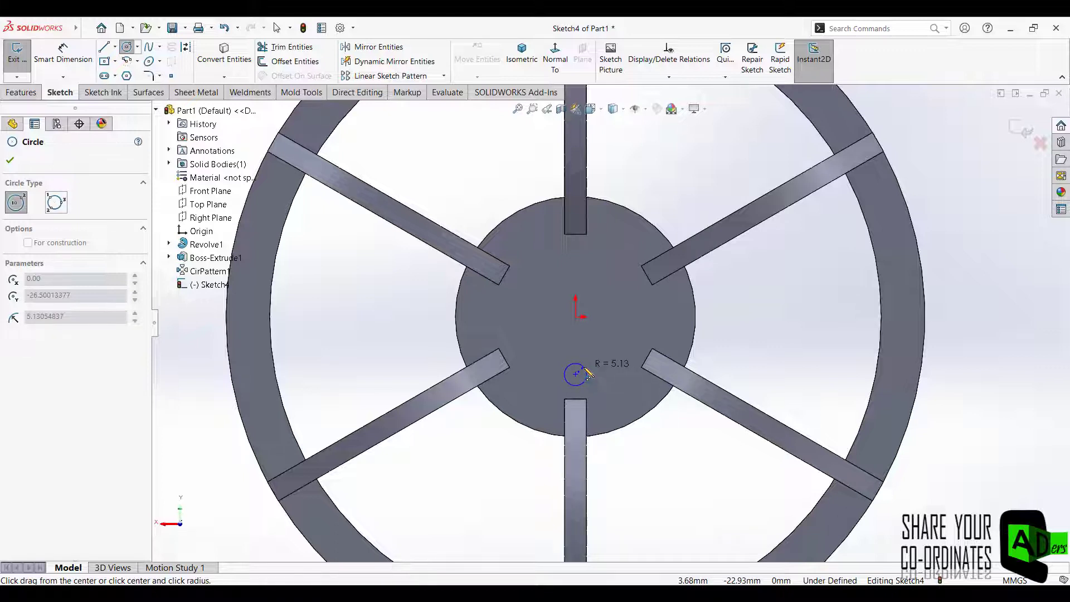
{"action": "left_click", "coordinate": [586, 370]}
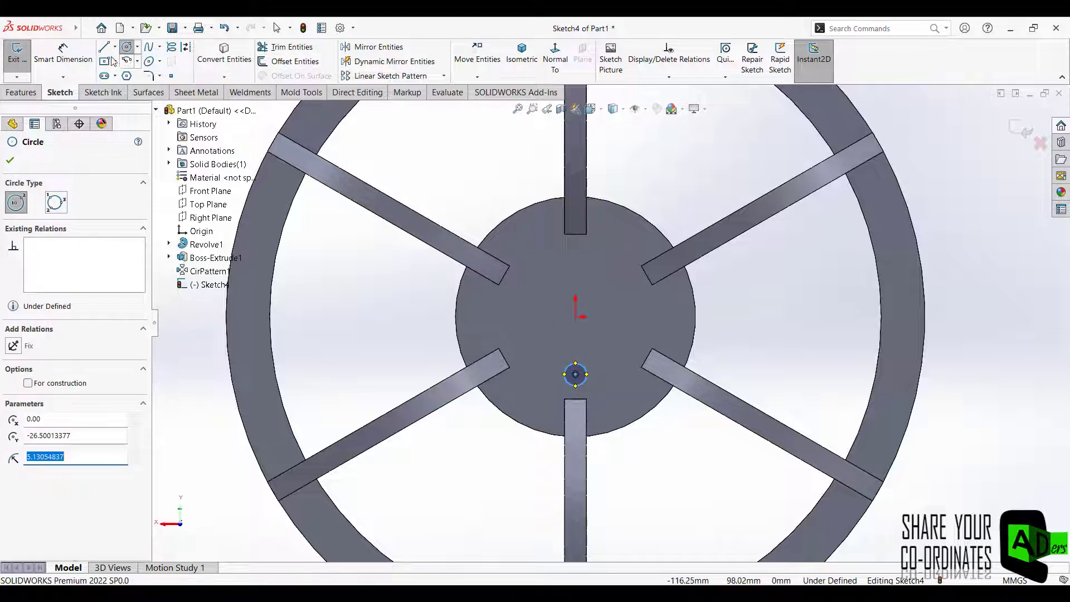
Dimension the small circle's diameter and set it to 9 mm
{"action": "left_click", "coordinate": [63, 54]}
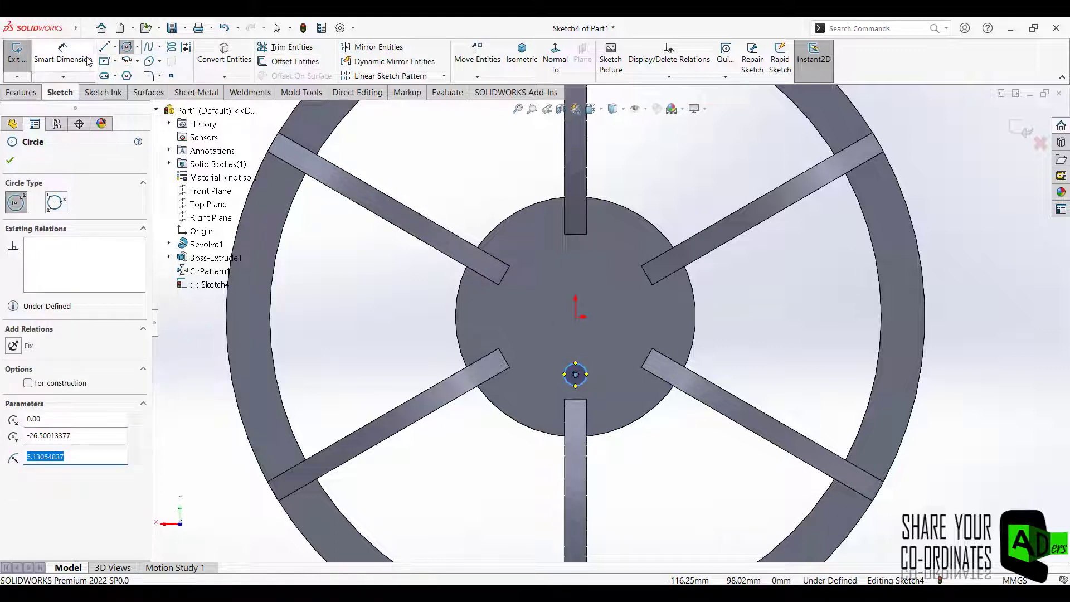
{"action": "left_click", "coordinate": [538, 375]}
{"action": "left_click", "coordinate": [532, 380]}
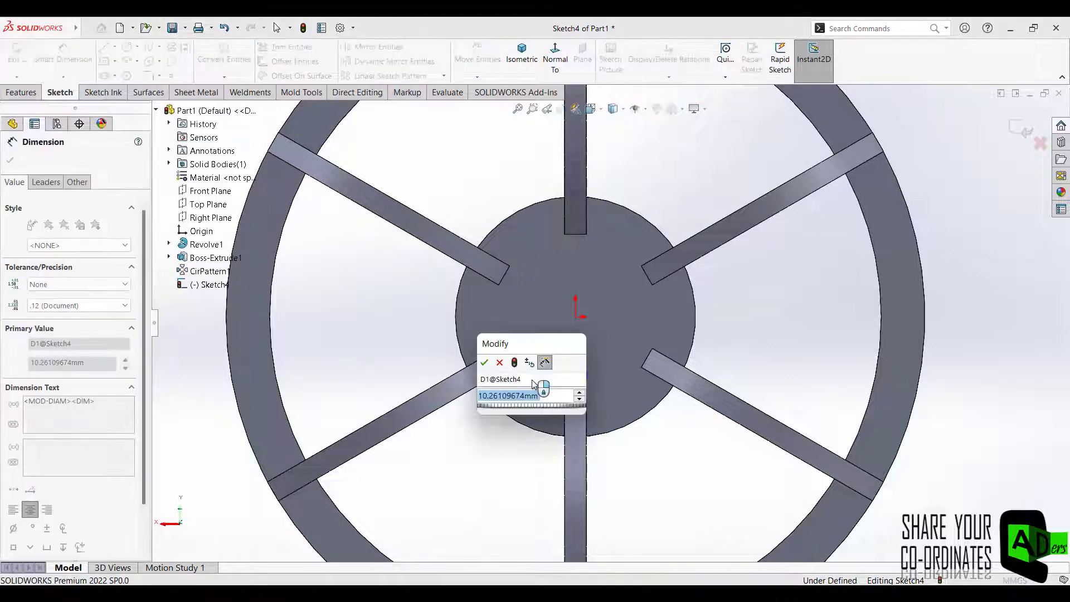
{"action": "type", "text": "8"}
{"action": "key", "text": "Return"}
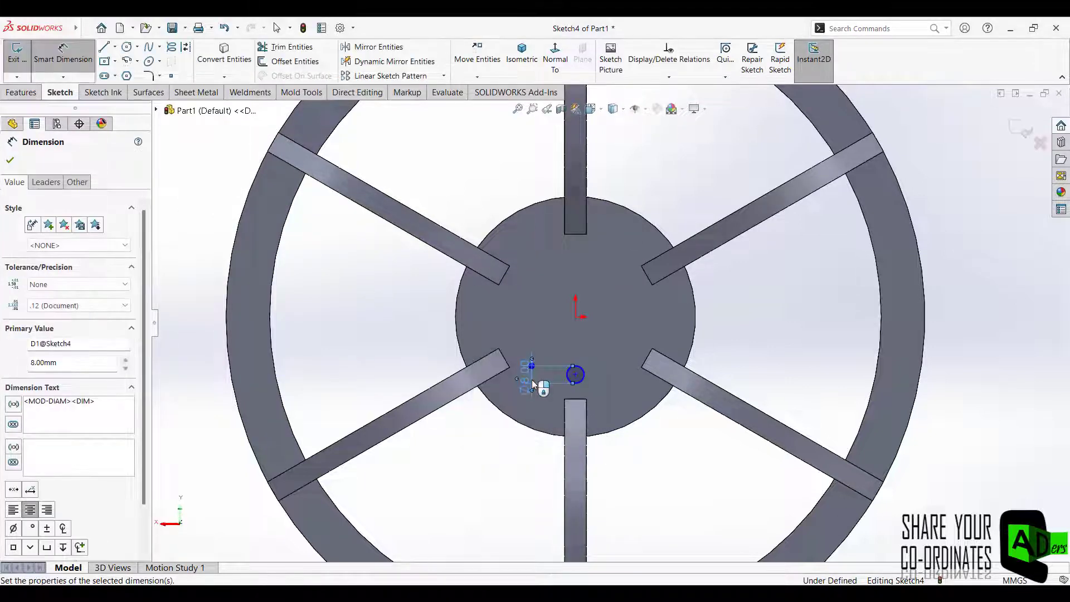
{"action": "left_click", "coordinate": [524, 381]}
{"action": "type", "text": "10"}
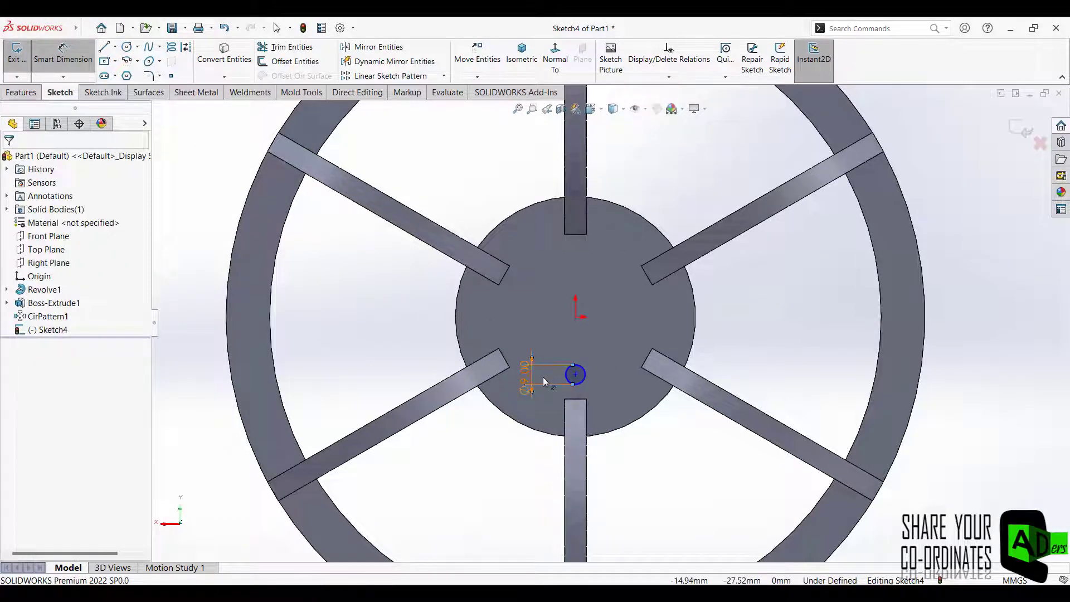
{"action": "left_click", "coordinate": [545, 381]}
{"action": "key", "text": "Escape"}
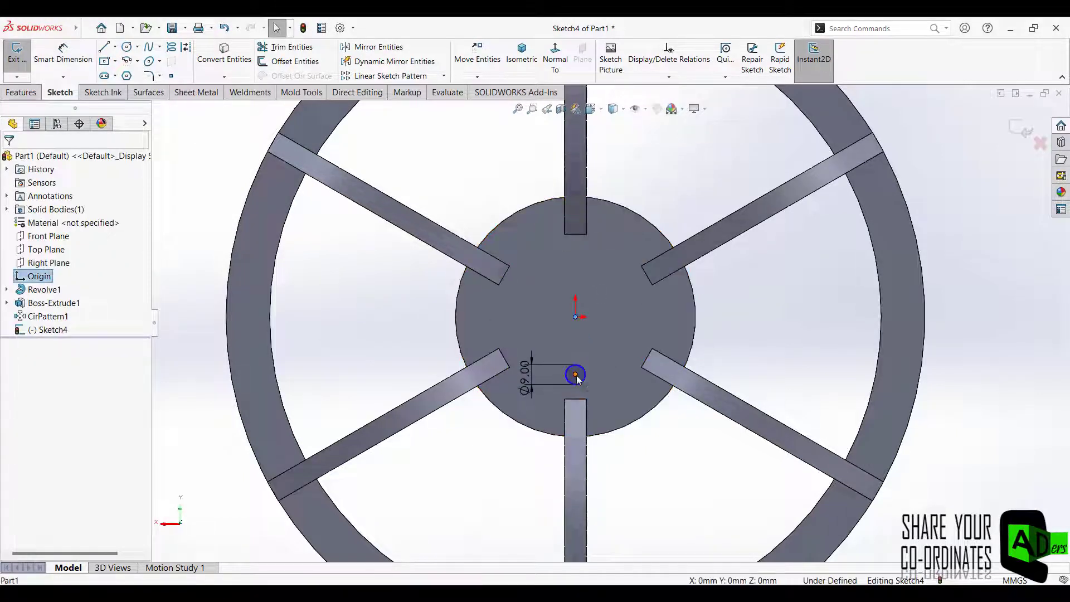
Add a Vertical relation between the origin and the small circle's centre
{"action": "left_click", "coordinate": [576, 374], "text": "ctrl"}
{"action": "left_click", "coordinate": [9, 160]}
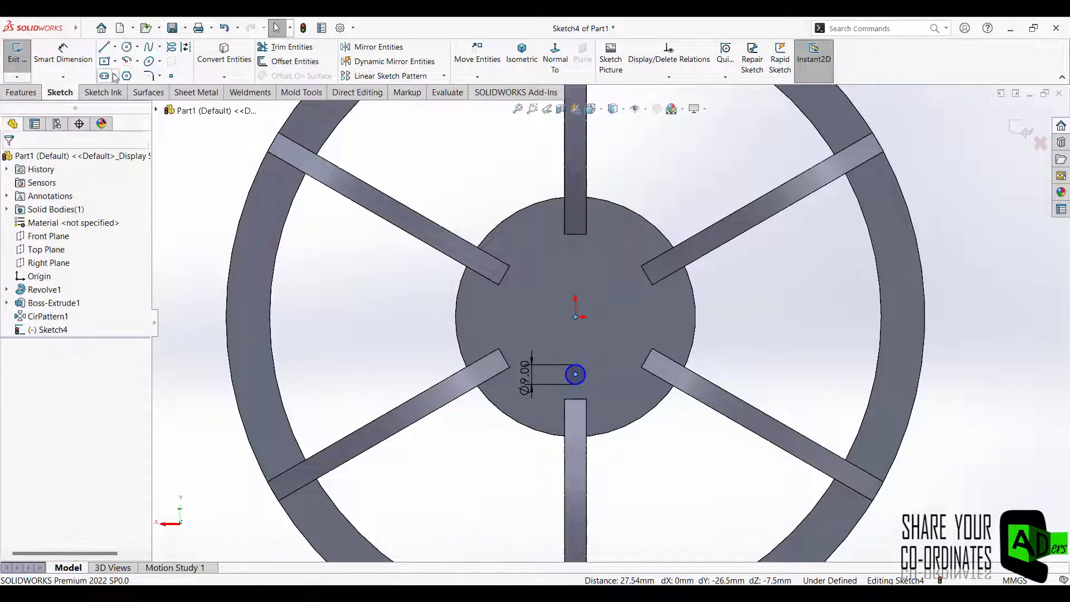
Dimension the distance from the origin to the small circle's centre and set it to 25 mm
{"action": "right_click_drag", "start_coordinate": [437, 410], "coordinate": [381, 264]}
{"action": "left_click", "coordinate": [576, 374]}
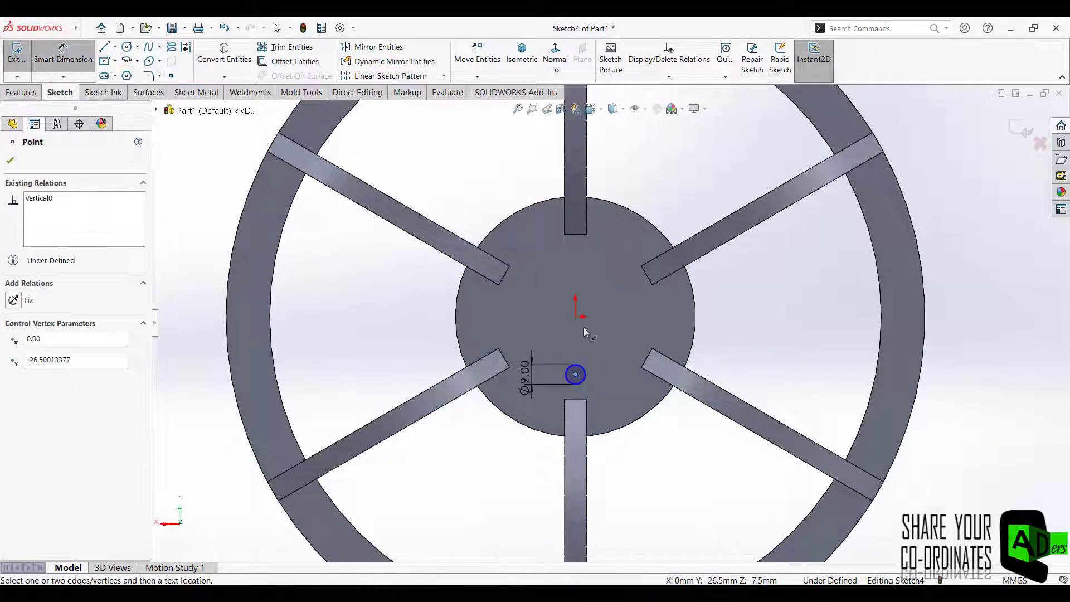
{"action": "left_click", "coordinate": [576, 316]}
{"action": "left_click", "coordinate": [604, 352]}
{"action": "type", "text": "25"}
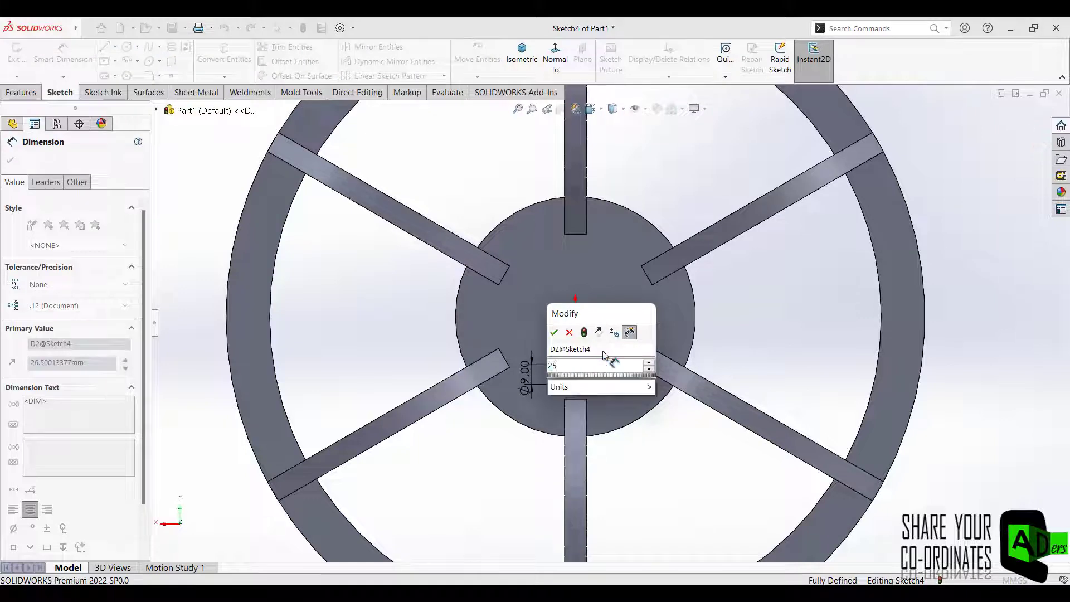
{"action": "key", "text": "Return"}
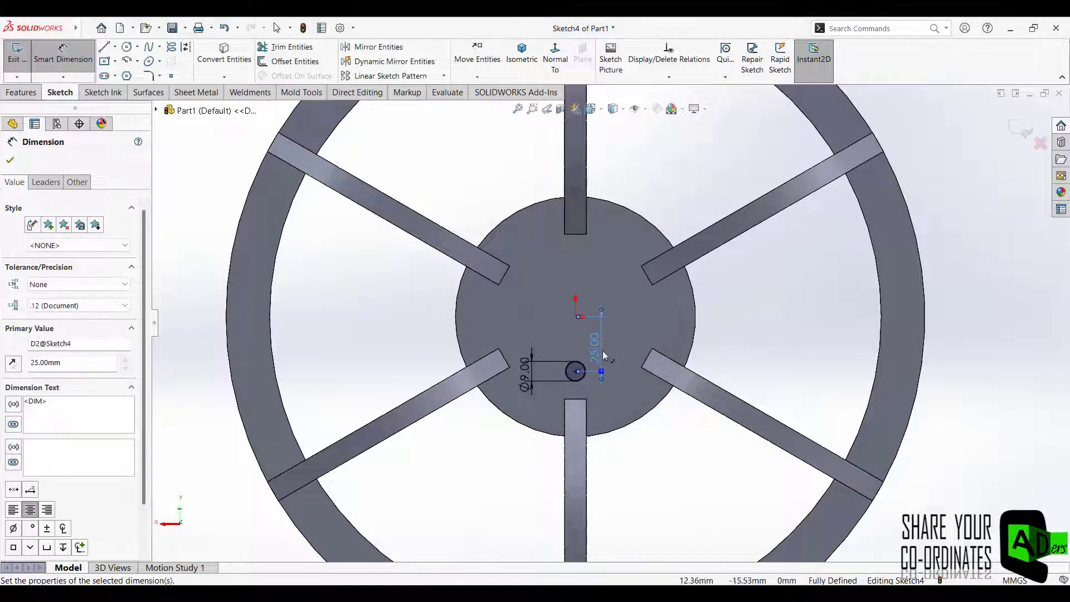
Cut-extrude the 9 mm circle through the hub with a Through All end condition
{"action": "left_click", "coordinate": [16, 96]}
{"action": "left_click", "coordinate": [192, 61]}
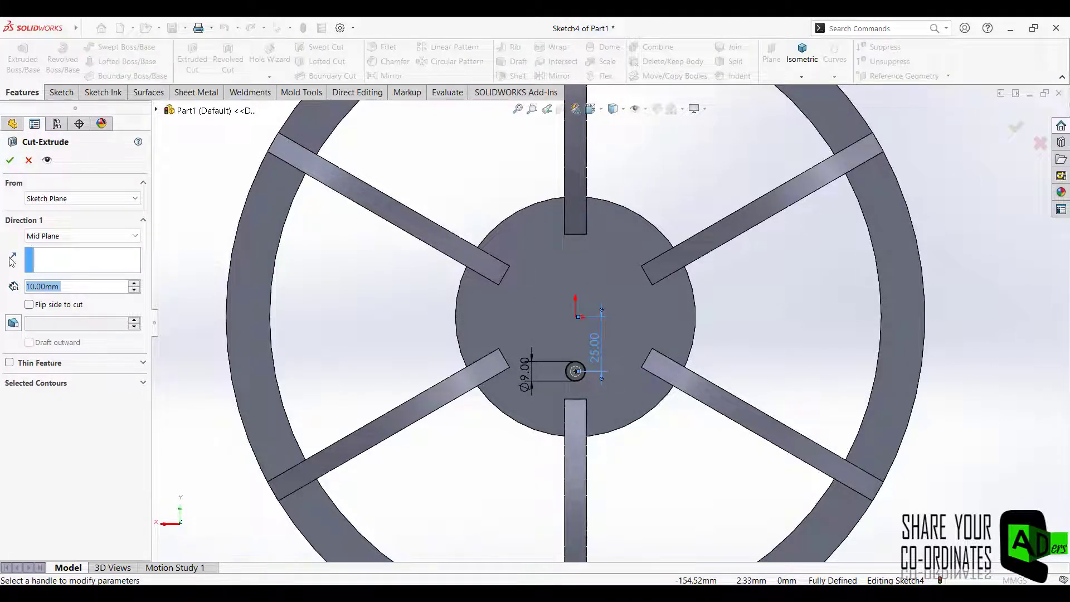
{"action": "left_click", "coordinate": [47, 199]}
{"action": "left_click", "coordinate": [46, 201]}
{"action": "left_click", "coordinate": [82, 235]}
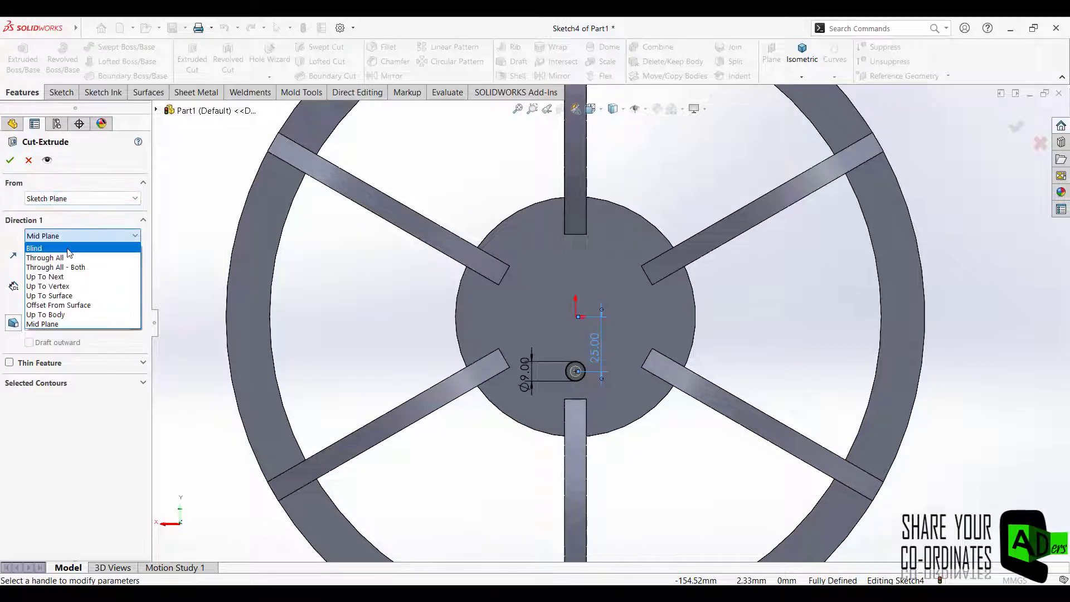
{"action": "left_click", "coordinate": [44, 249]}
{"action": "middle_click_drag", "start_coordinate": [457, 292], "coordinate": [974, 124]}
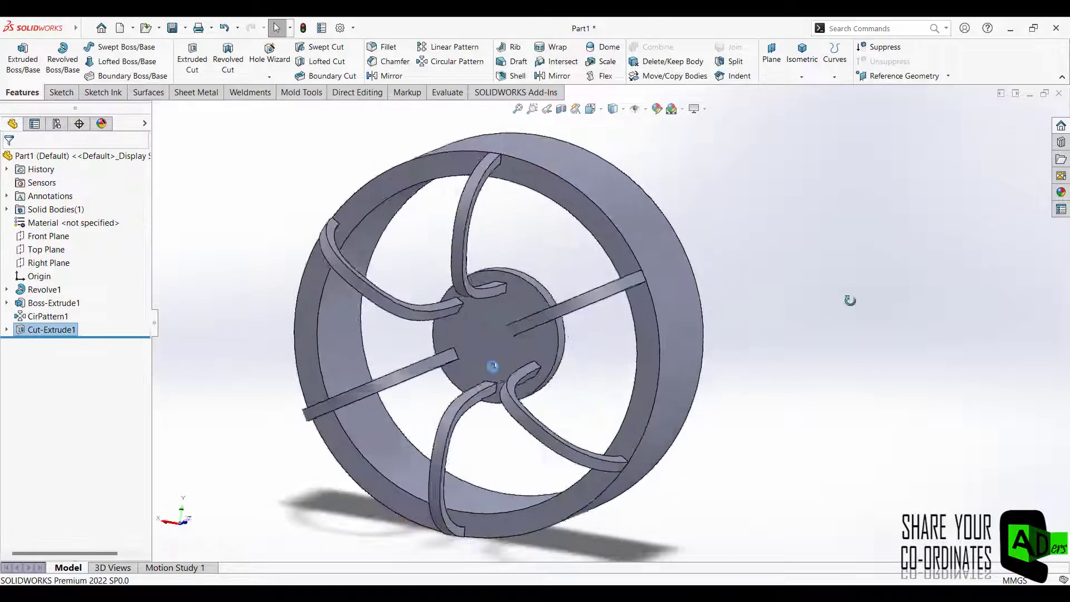
Create a circular pattern of the hole cut around the hub's circular edge, with 6 equally spaced instances over 360 degrees
{"action": "left_click", "coordinate": [450, 62]}
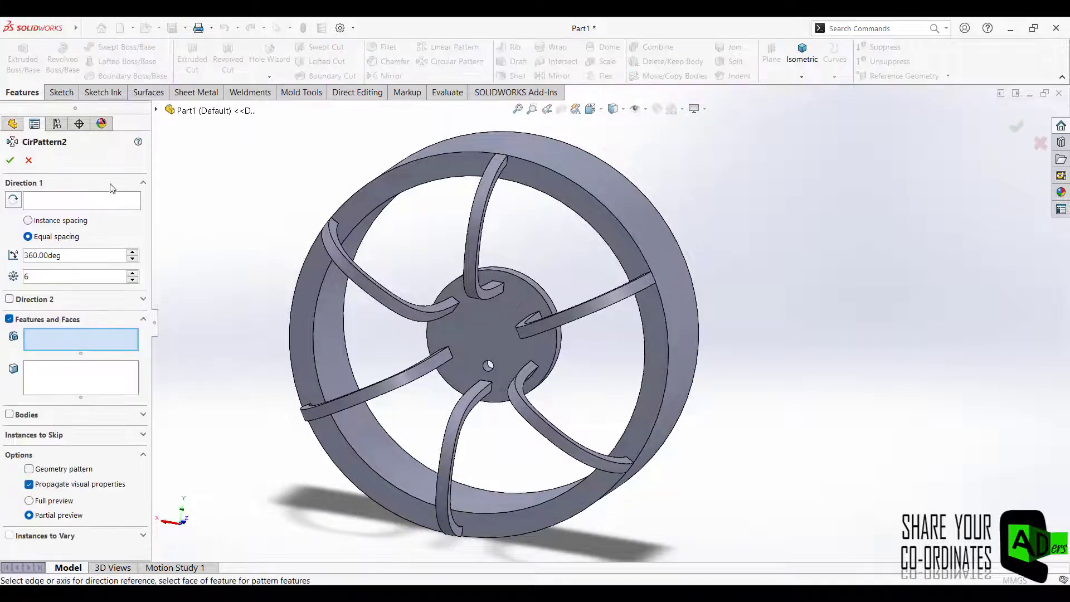
{"action": "left_click", "coordinate": [156, 111]}
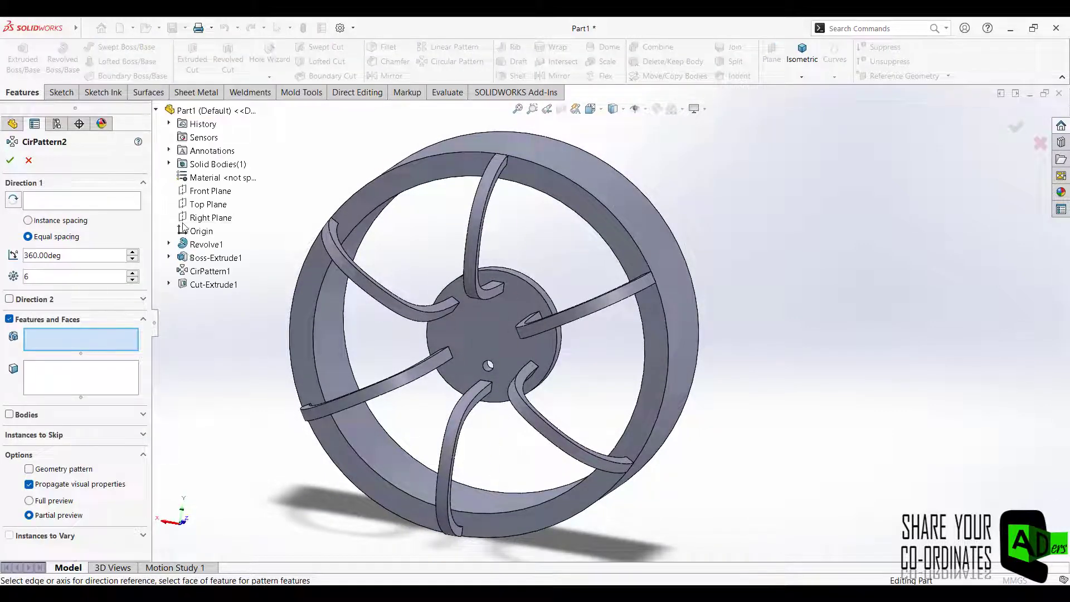
{"action": "left_click", "coordinate": [214, 284]}
{"action": "left_click", "coordinate": [77, 201]}
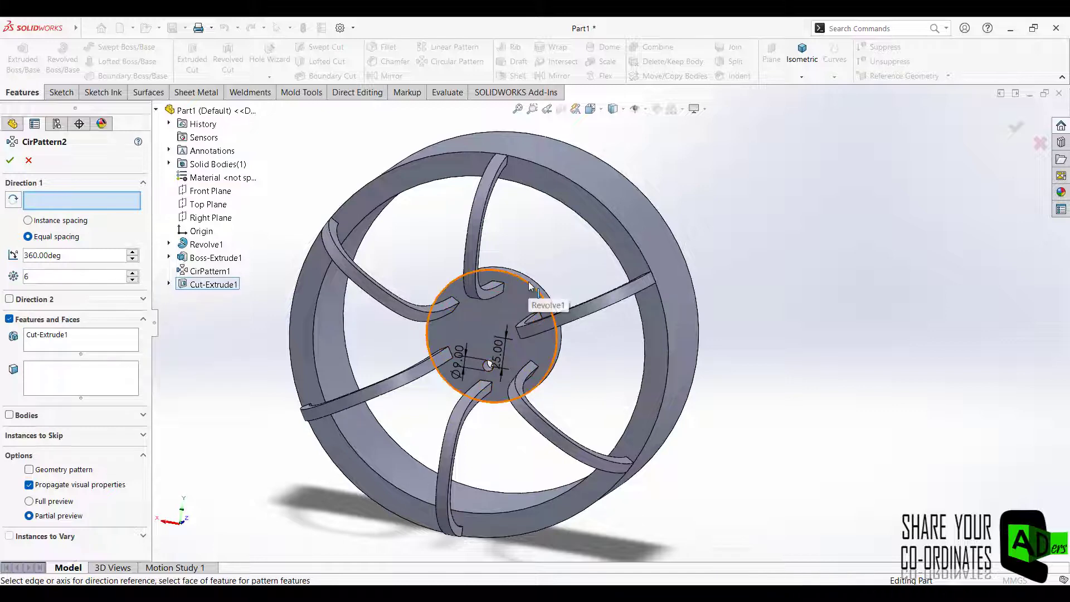
{"action": "left_click", "coordinate": [528, 281]}
{"action": "left_click", "coordinate": [1017, 128]}
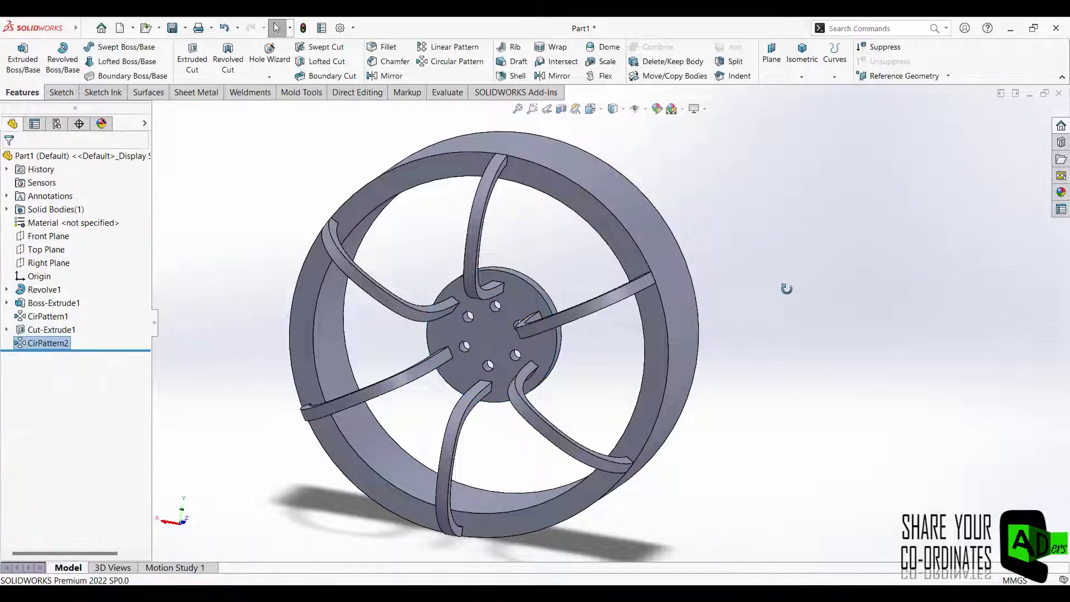
On the Top Plane, sketch a 3-point centre rectangle about 18.4 mm wide and 41 mm high below the origin, reaching the rim's lower edge
{"action": "middle_click_drag", "start_coordinate": [785, 289], "coordinate": [823, 331]}
{"action": "scroll", "coordinate": [932, 279], "scroll_direction": "down", "scroll_amount": 1}
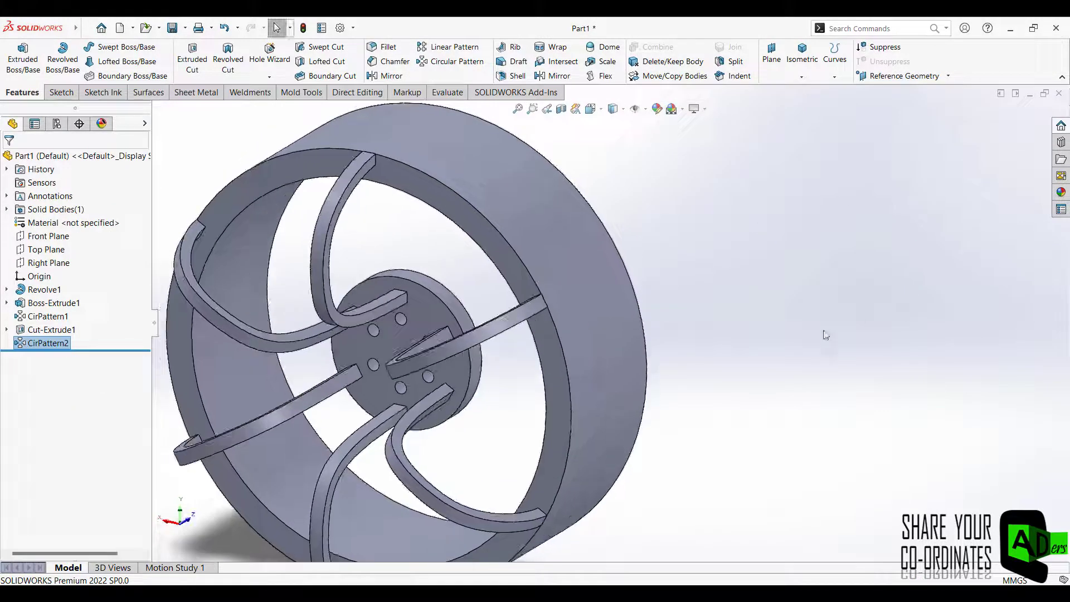
{"action": "scroll", "coordinate": [824, 331], "scroll_direction": "up", "scroll_amount": 2}
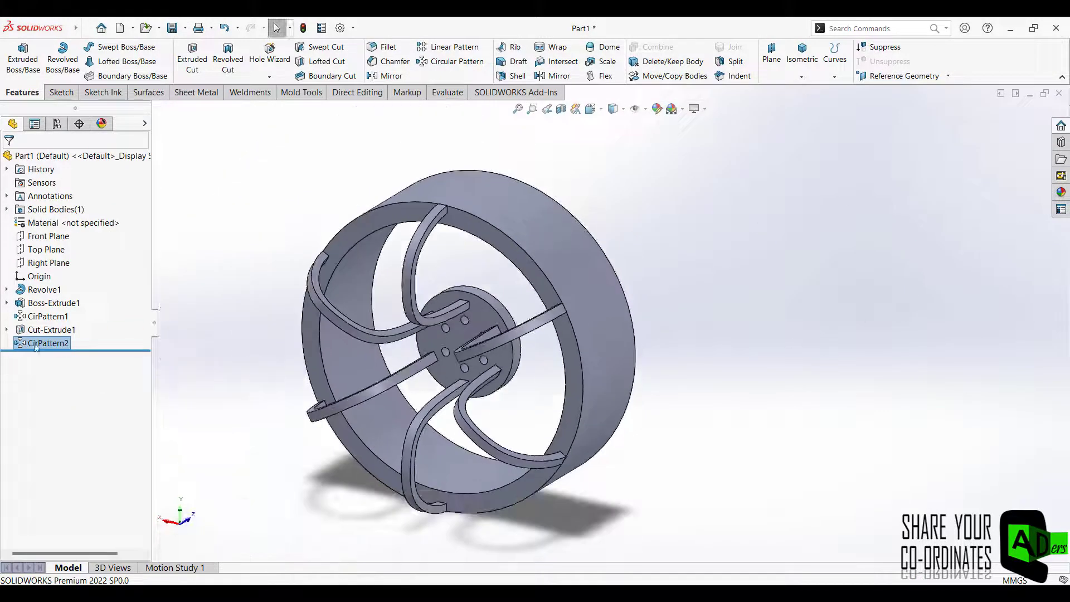
{"action": "left_click", "coordinate": [49, 253]}
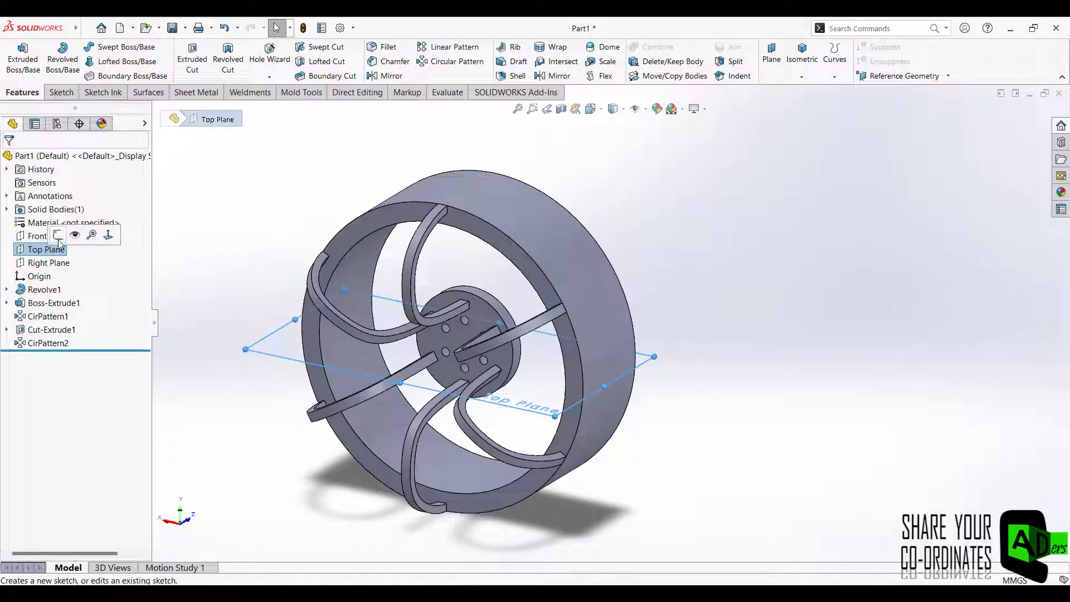
{"action": "left_click", "coordinate": [58, 235]}
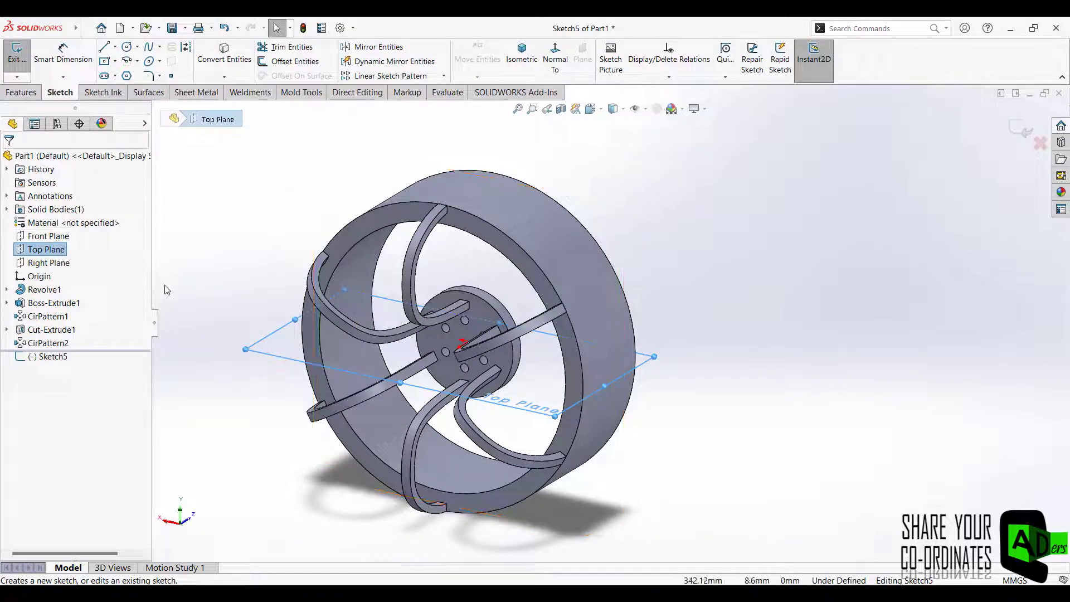
{"action": "left_click", "coordinate": [555, 59]}
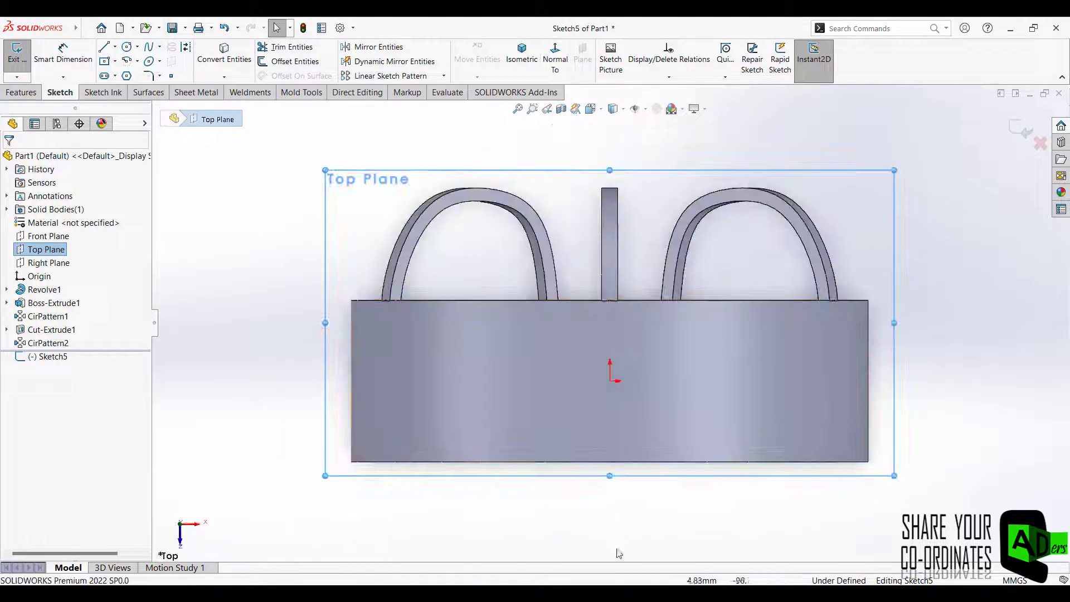
{"action": "left_click", "coordinate": [104, 61]}
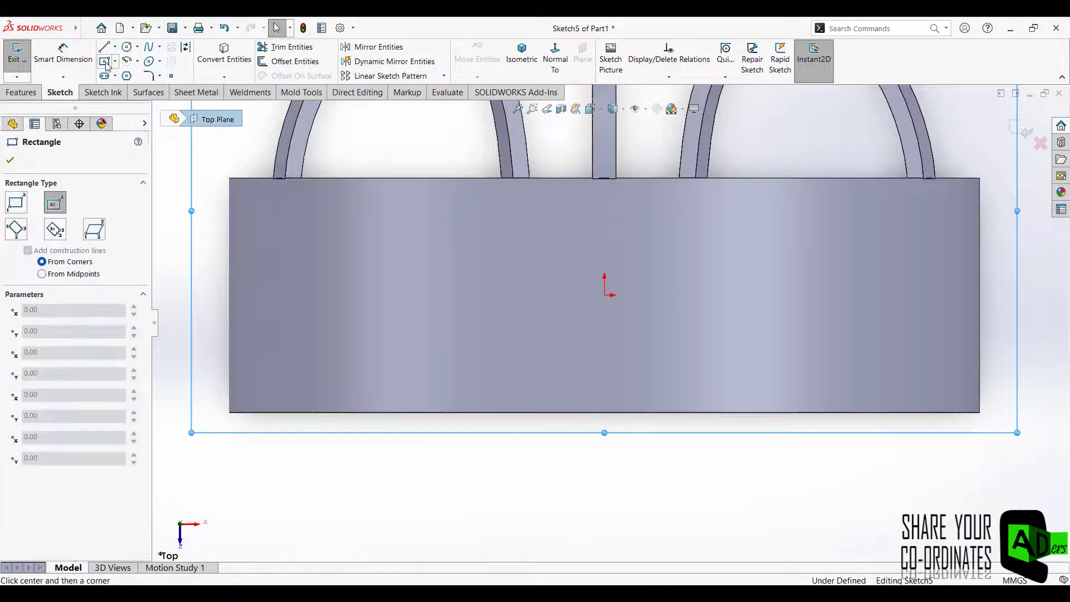
{"action": "left_click", "coordinate": [54, 229]}
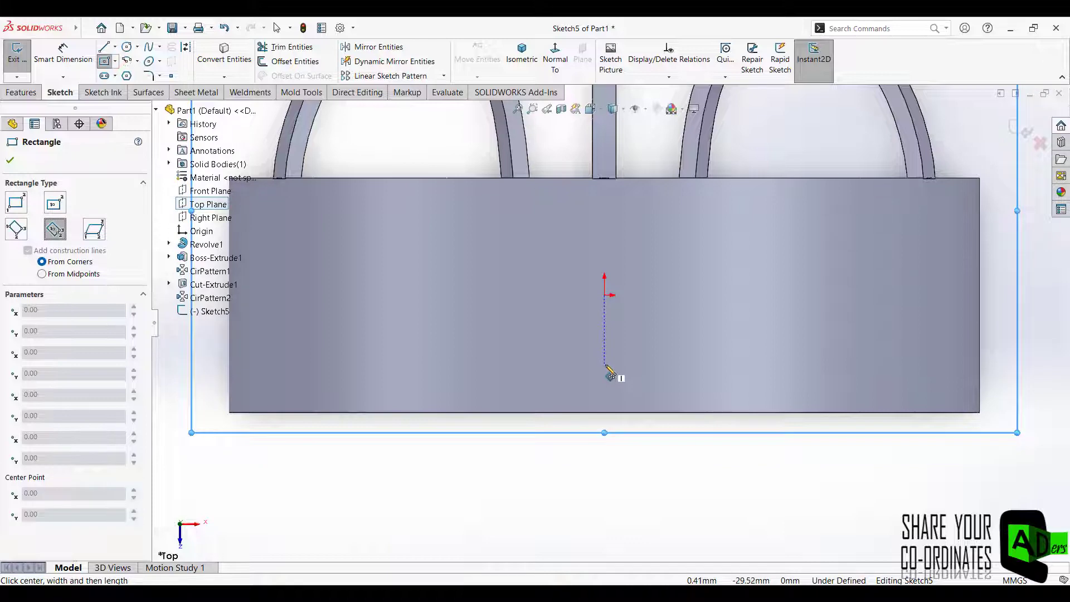
{"action": "left_click", "coordinate": [605, 366]}
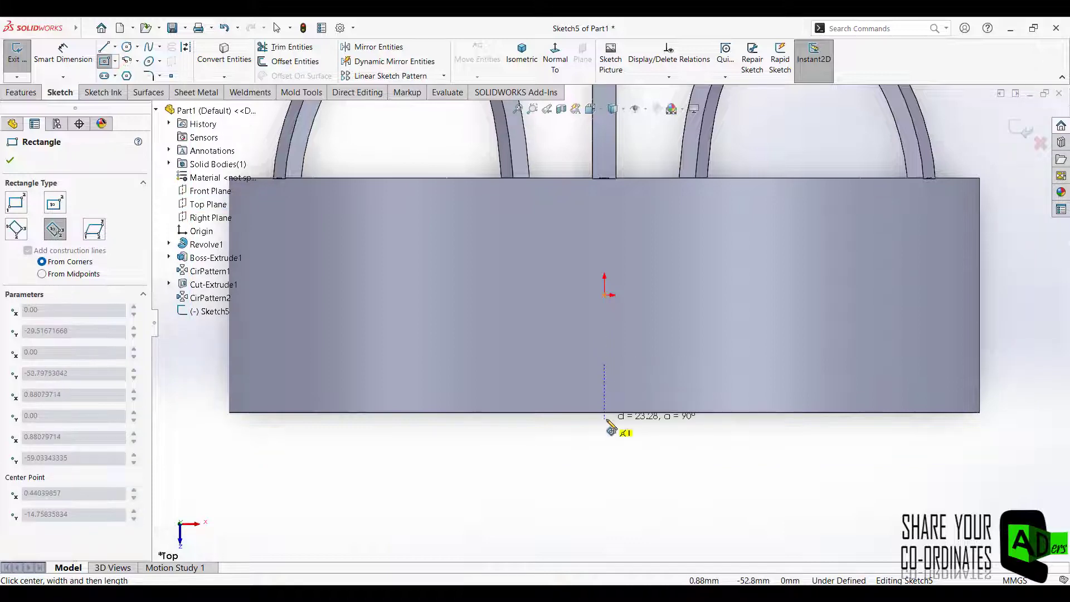
{"action": "left_click", "coordinate": [604, 412]}
{"action": "left_click", "coordinate": [624, 411]}
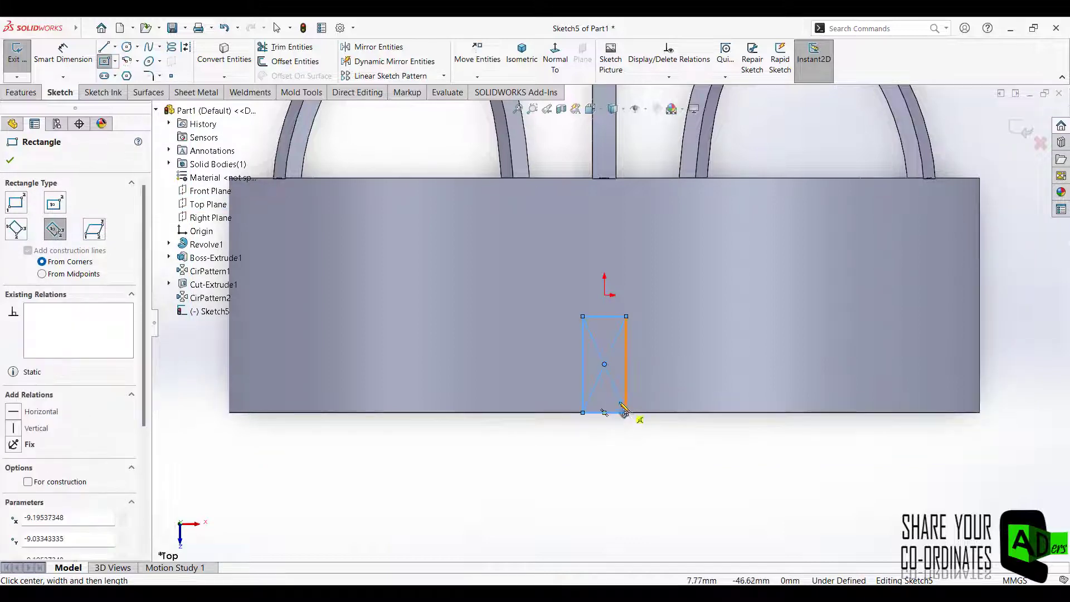
{"action": "key", "text": "Escape"}
Add a relation aligning the rectangle's lower side with the rim's lower edge
{"action": "left_click", "coordinate": [614, 413]}
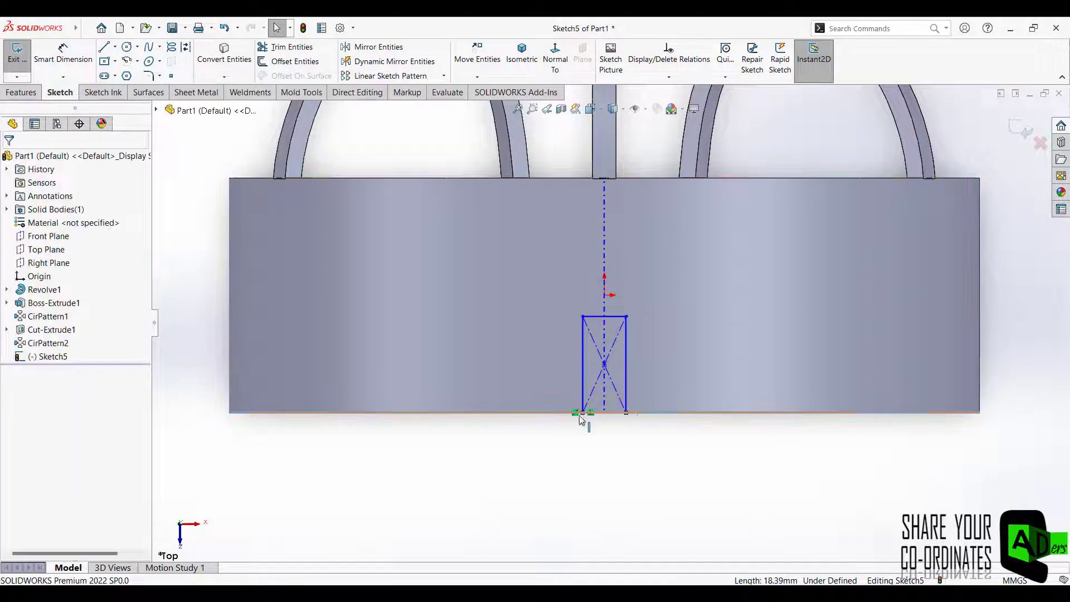
{"action": "left_click", "coordinate": [578, 412], "text": "ctrl"}
{"action": "left_click", "coordinate": [10, 161]}
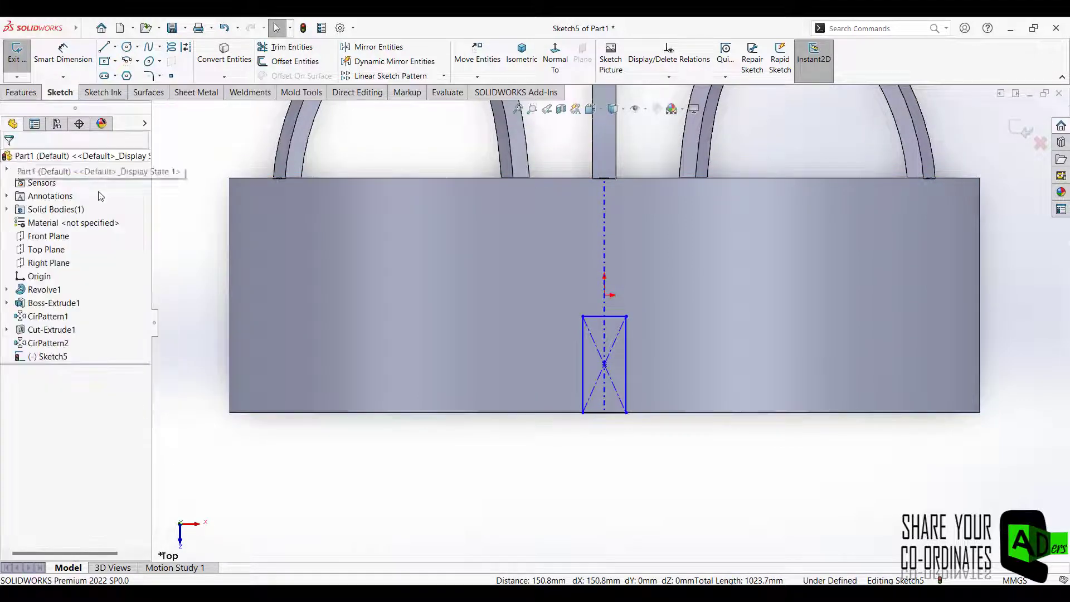
Dimension the rectangle to 40 mm high and 10 mm wide
{"action": "right_click_drag", "start_coordinate": [343, 295], "coordinate": [328, 236]}
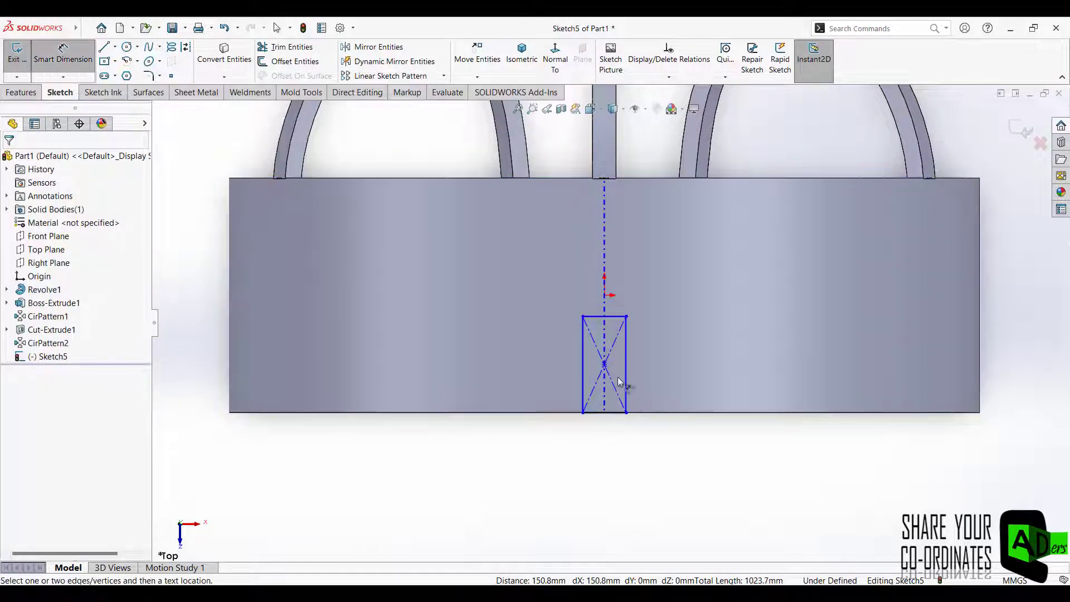
{"action": "left_click", "coordinate": [583, 388]}
{"action": "left_click", "coordinate": [500, 370]}
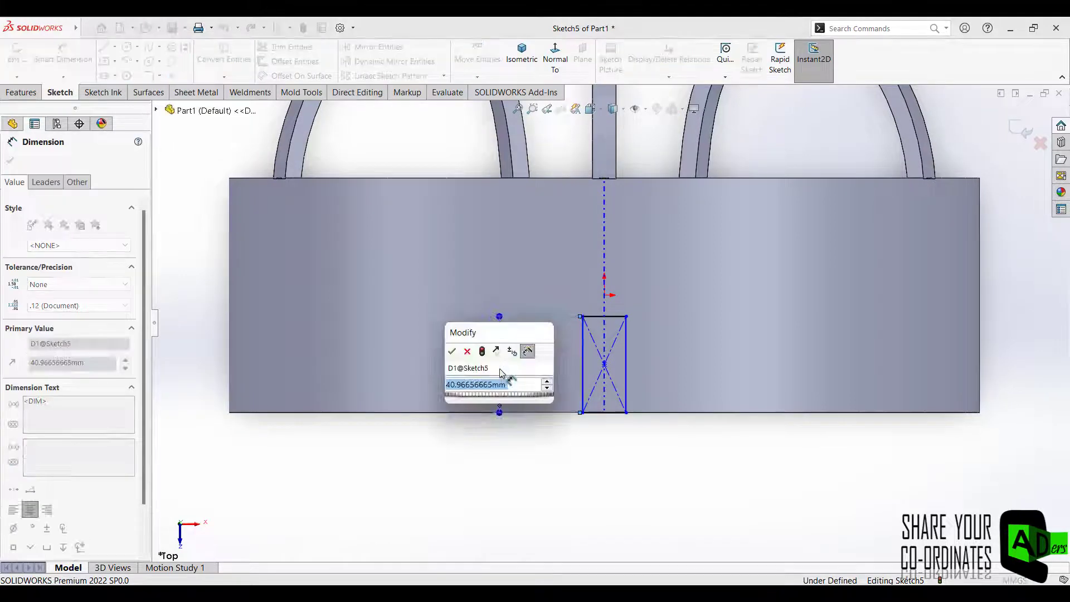
{"action": "type", "text": "40"}
{"action": "key", "text": "Return"}
{"action": "left_click", "coordinate": [592, 319]}
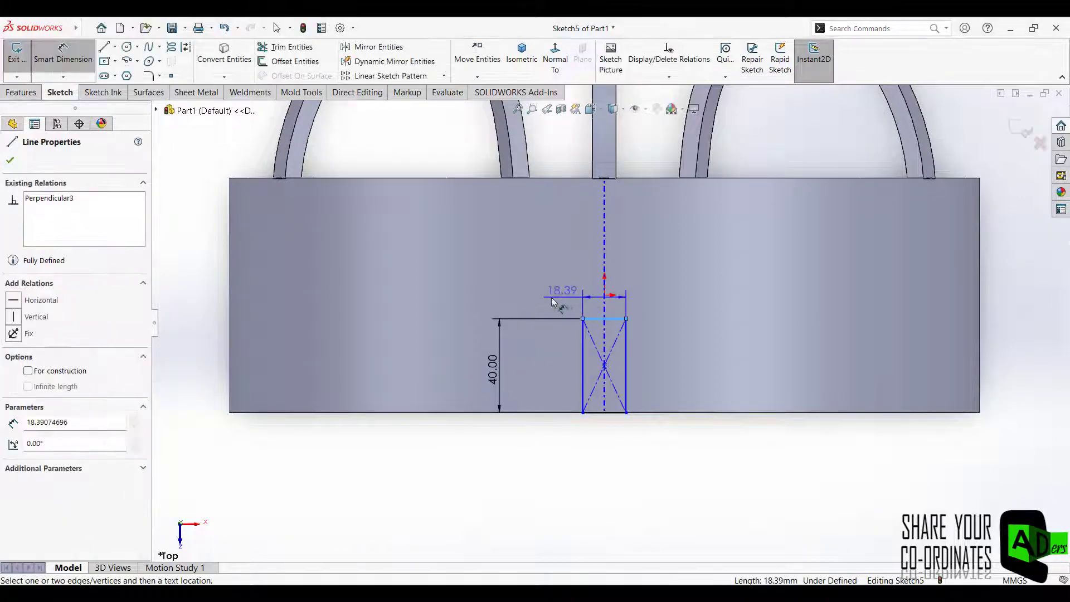
{"action": "left_click", "coordinate": [514, 305]}
{"action": "type", "text": "10"}
{"action": "key", "text": "Return"}
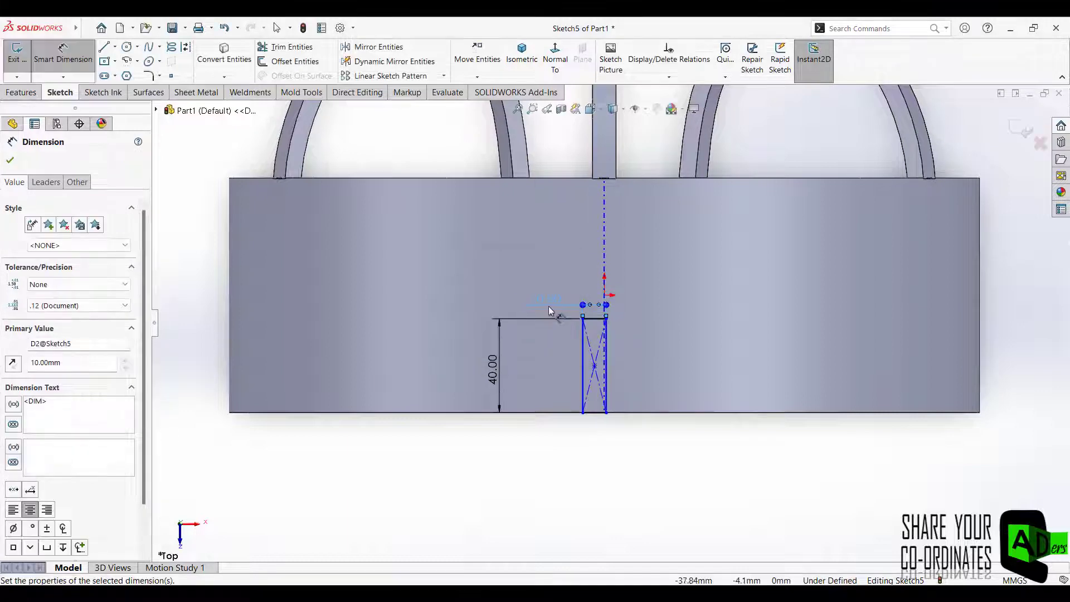
{"action": "key", "text": "Escape"}
Add a Vertical relation between the rectangle's centre point and the origin
{"action": "left_click", "coordinate": [594, 366]}
{"action": "left_click", "coordinate": [604, 295], "text": "ctrl"}
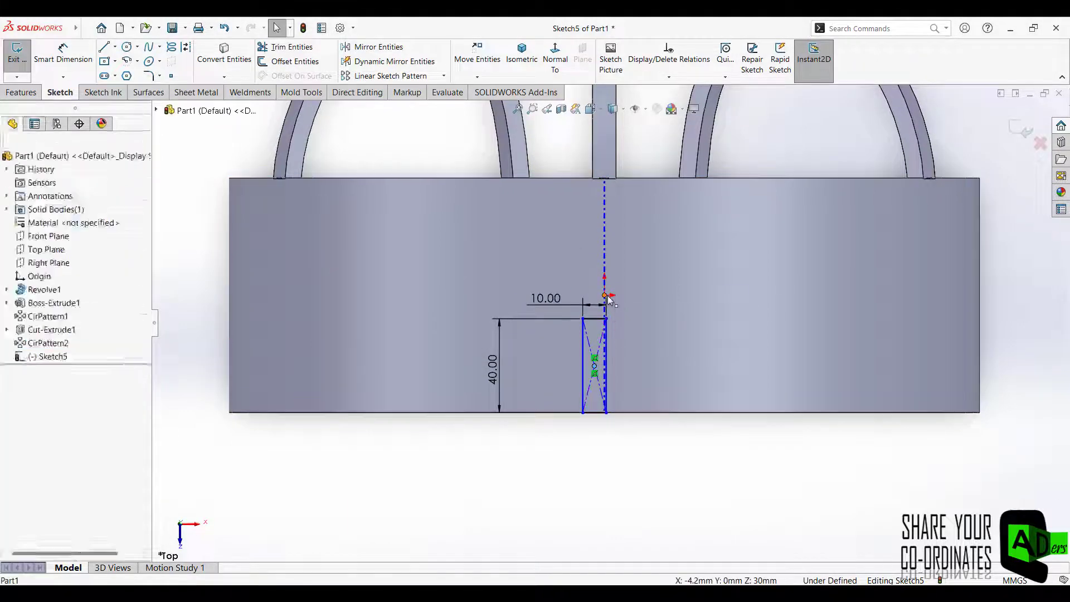
{"action": "left_click", "coordinate": [34, 374]}
{"action": "left_click", "coordinate": [9, 160]}
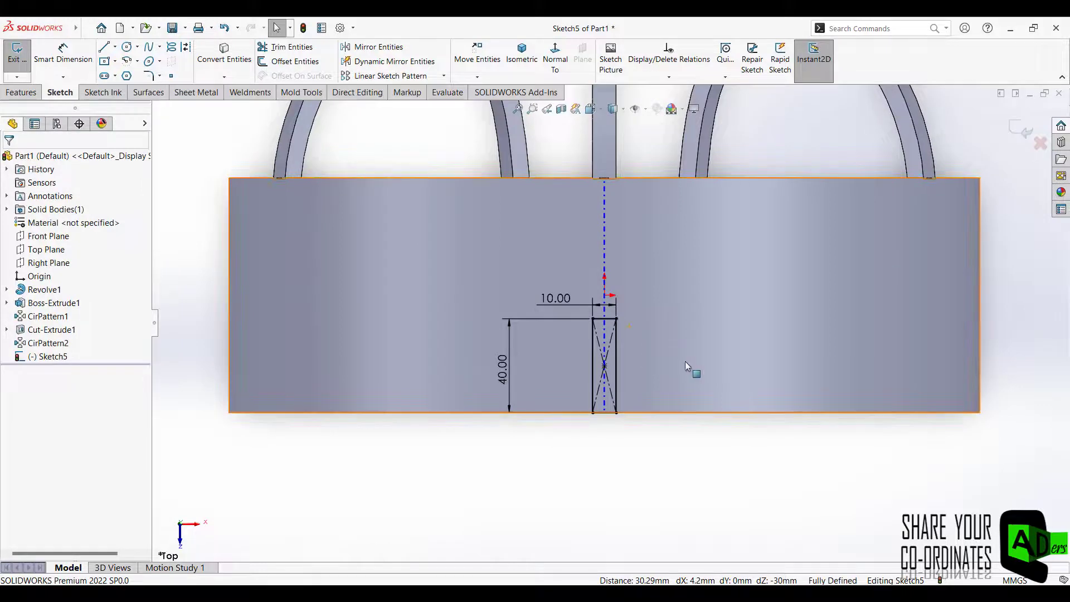
Set up an Extruded Cut of the rectangle that starts from a Surface/Face/Plane, using the rim's outer cylindrical face
{"action": "left_click", "coordinate": [22, 93]}
{"action": "left_click", "coordinate": [186, 72]}
{"action": "middle_click_drag", "start_coordinate": [673, 458], "coordinate": [747, 330]}
{"action": "scroll", "coordinate": [703, 366], "scroll_direction": "down", "scroll_amount": 3}
{"action": "scroll", "coordinate": [703, 365], "scroll_direction": "up", "scroll_amount": 5}
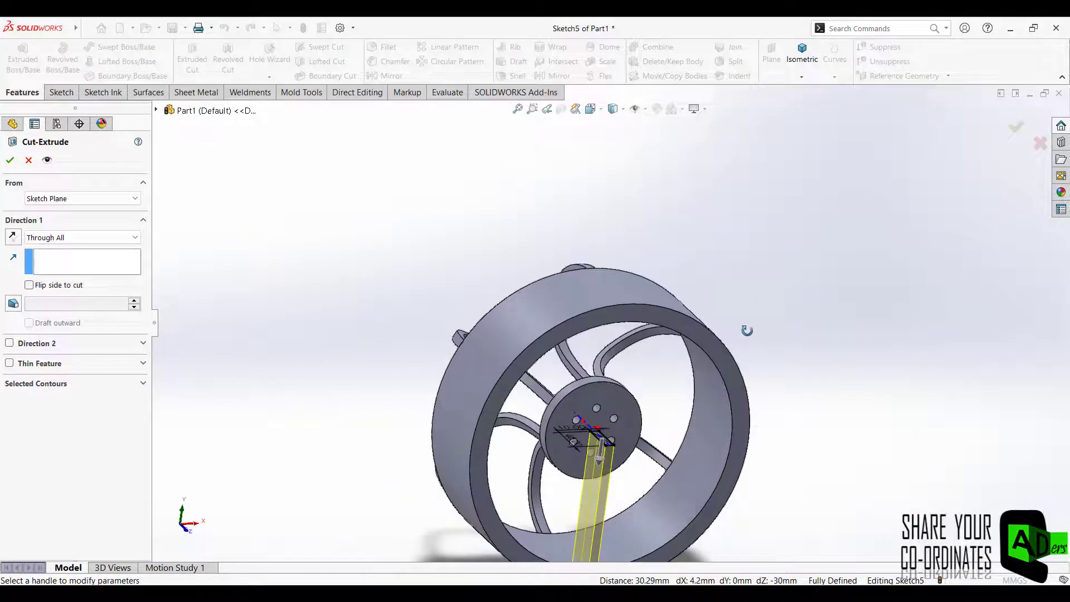
{"action": "left_click", "coordinate": [72, 198]}
{"action": "left_click", "coordinate": [67, 217]}
{"action": "left_click", "coordinate": [588, 272]}
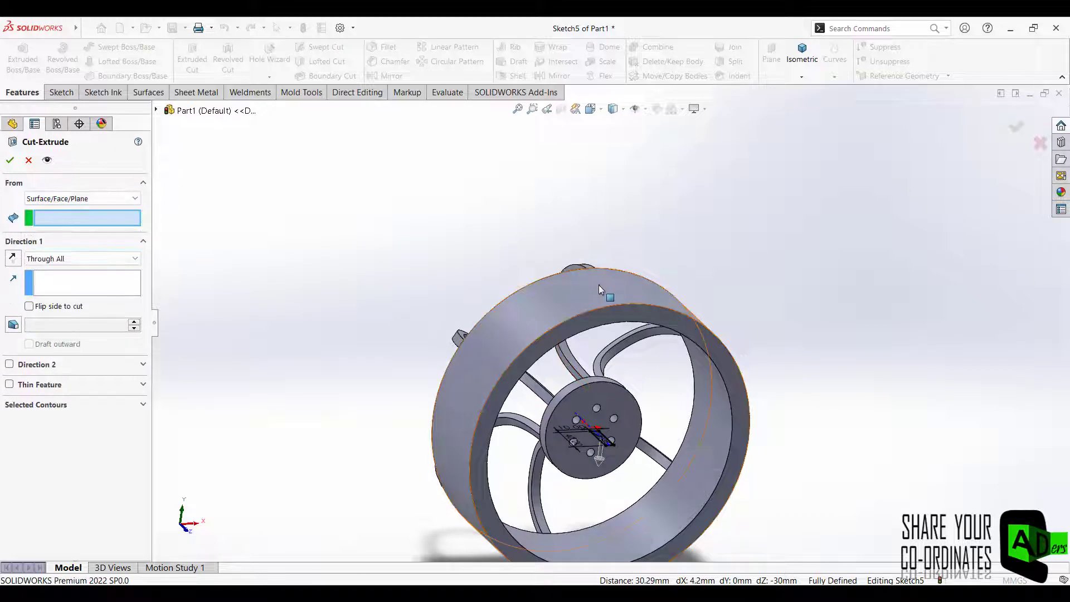
Set the cut's end condition to Blind with a 10 mm depth and complete the notch in the rim
{"action": "left_click", "coordinate": [62, 259]}
{"action": "left_click", "coordinate": [62, 267]}
{"action": "left_click", "coordinate": [64, 260]}
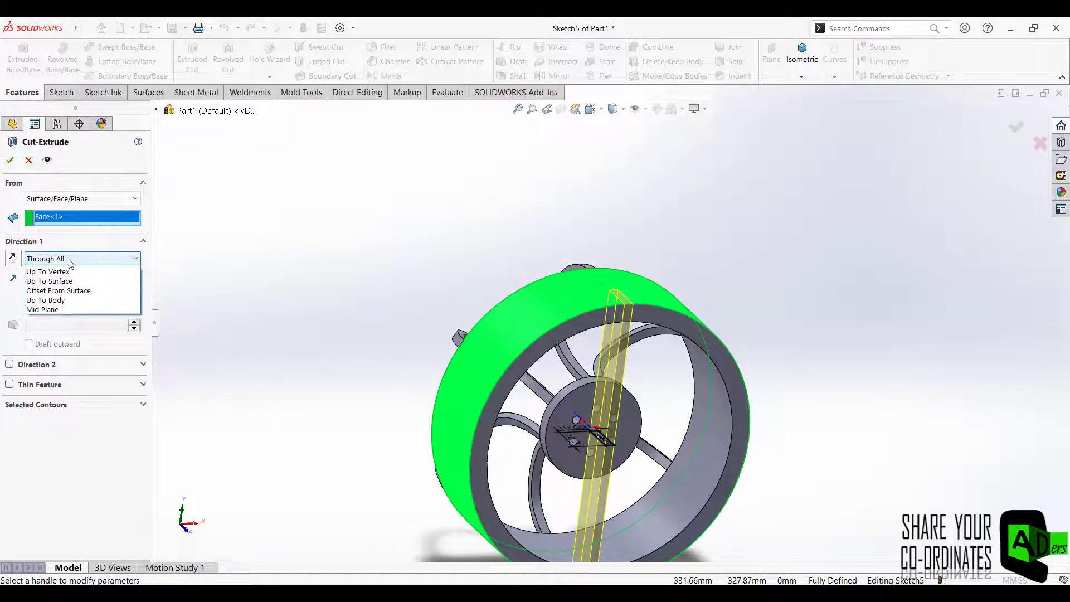
{"action": "left_click", "coordinate": [72, 271]}
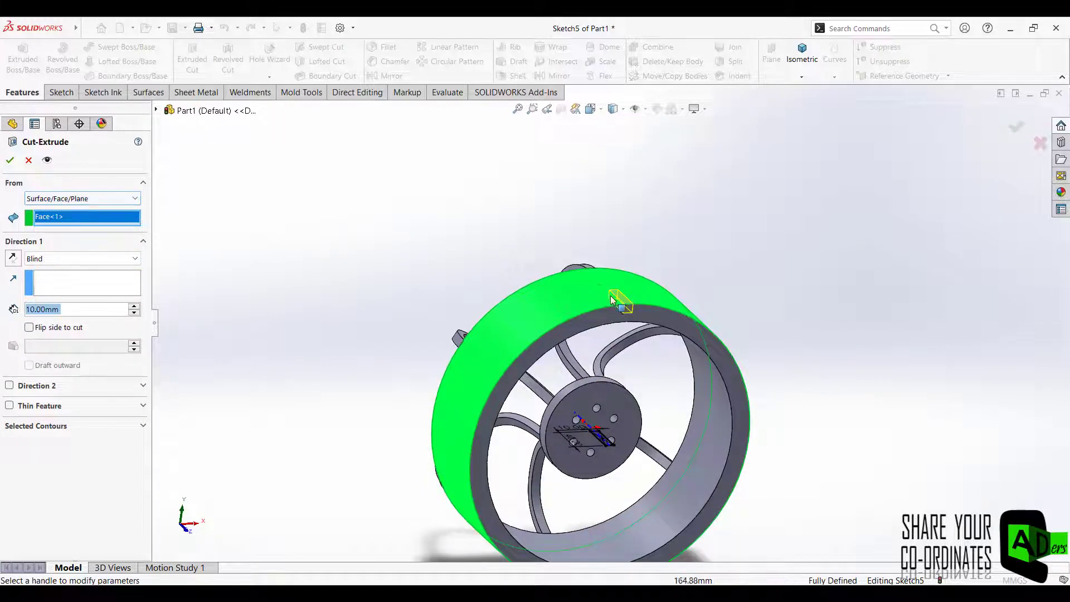
{"action": "middle_click_drag", "start_coordinate": [583, 285], "coordinate": [564, 285]}
{"action": "scroll", "coordinate": [590, 303], "scroll_direction": "down", "scroll_amount": 3}
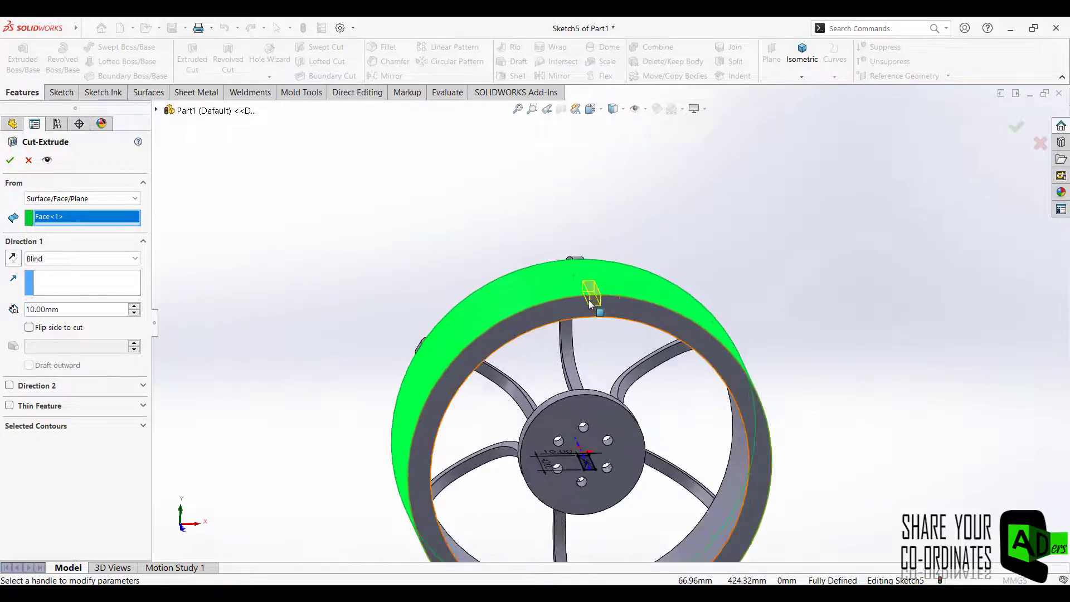
{"action": "left_click", "coordinate": [53, 259]}
{"action": "left_click", "coordinate": [54, 258]}
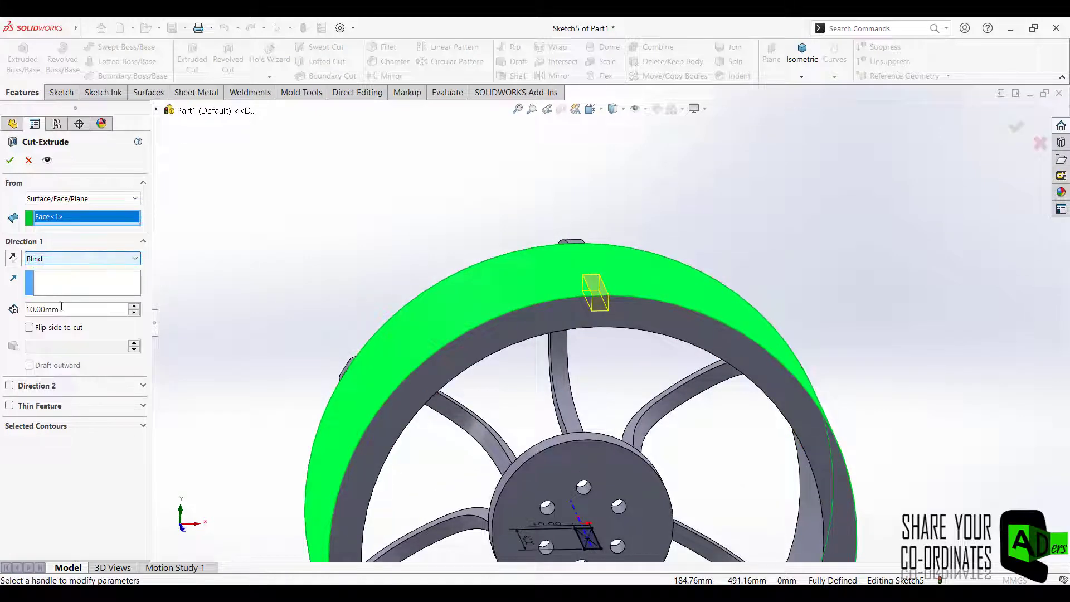
{"action": "middle_click_drag", "start_coordinate": [234, 249], "coordinate": [262, 198]}
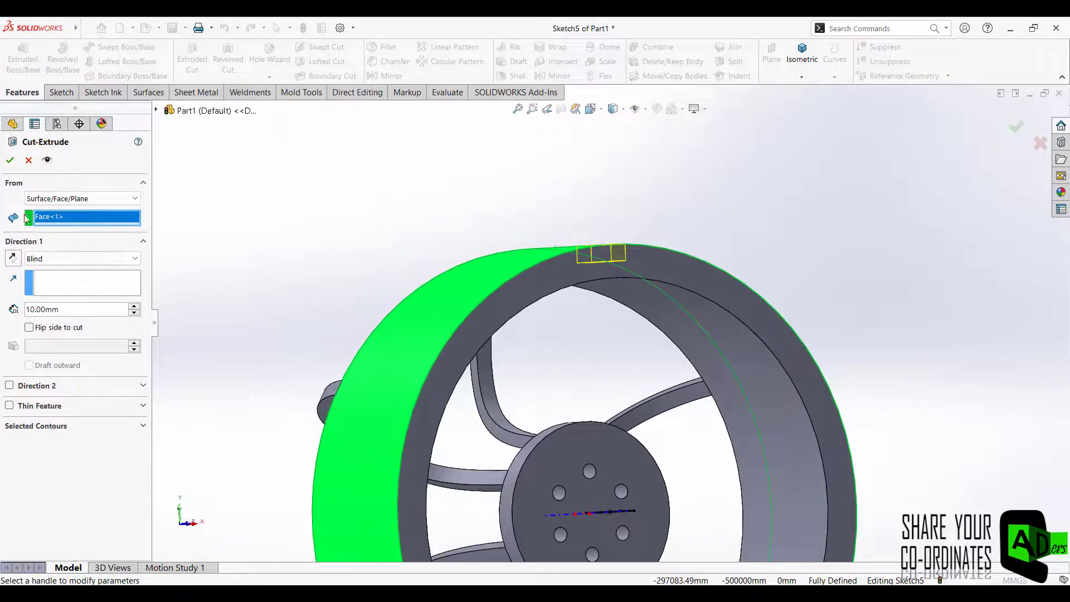
{"action": "left_click", "coordinate": [10, 161]}
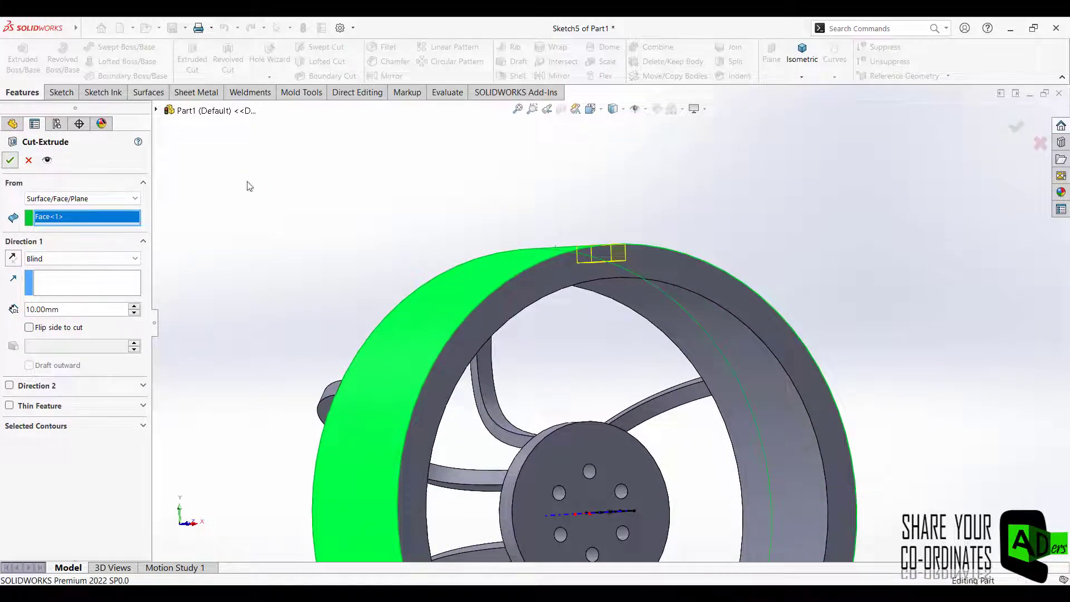
{"action": "middle_click_drag", "start_coordinate": [364, 196], "coordinate": [430, 246]}
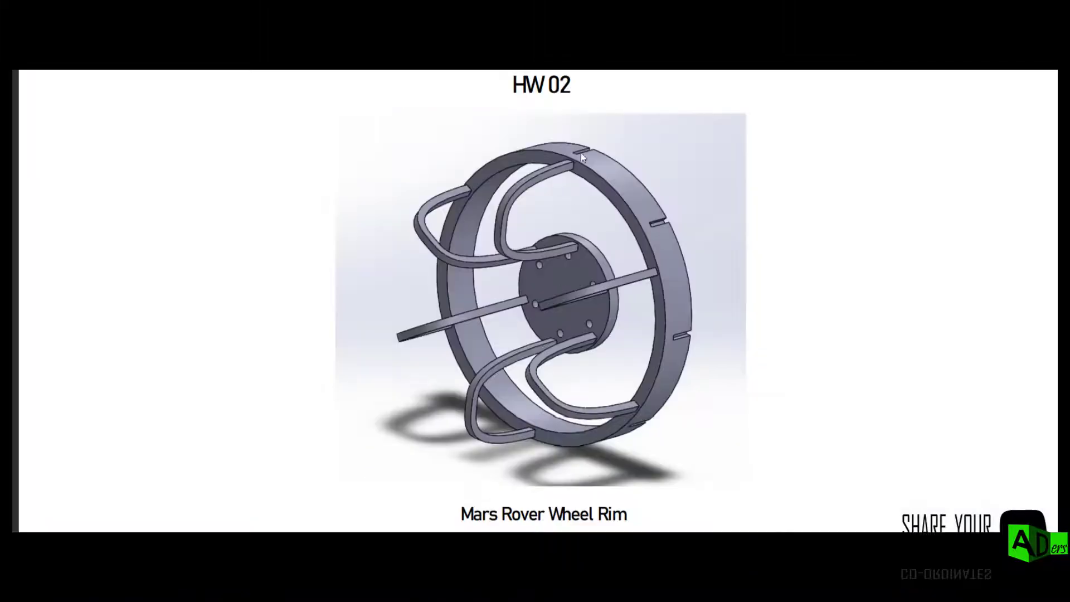